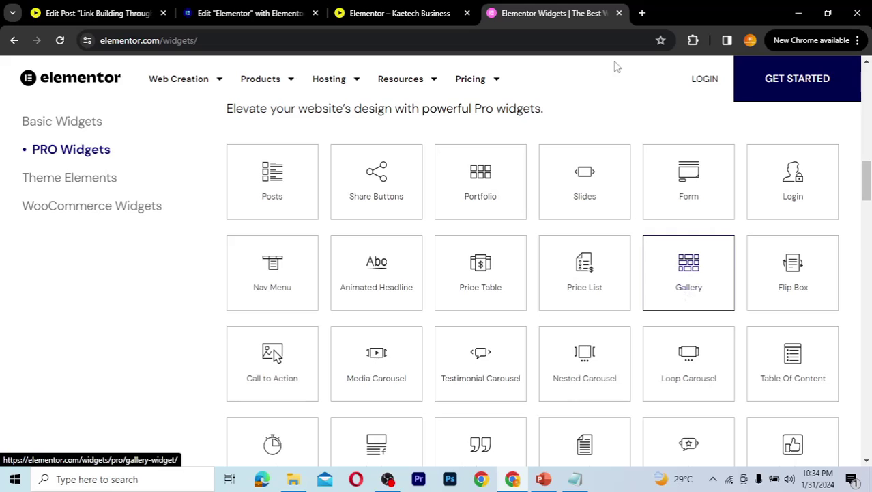
Compare the Gallery widget on the elementor.com widgets page, then return to the Elementor editor
{"action": "left_click", "coordinate": [273, 15]}
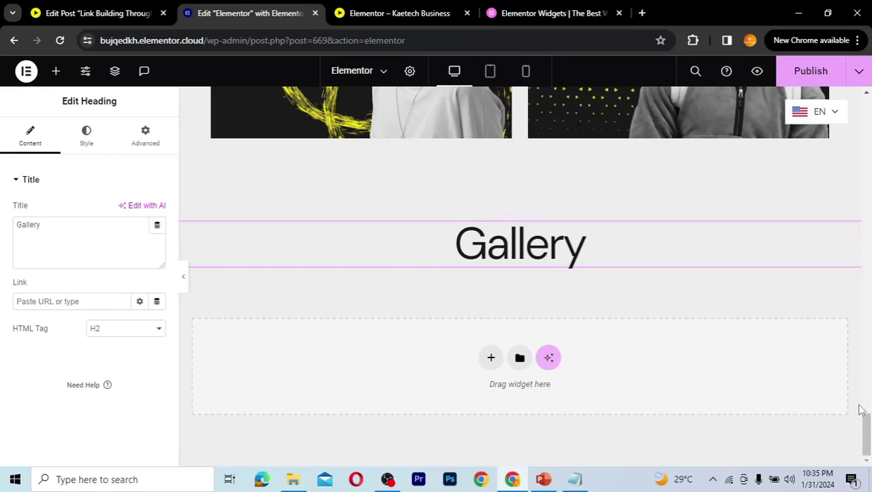
{"action": "left_click", "coordinate": [559, 13]}
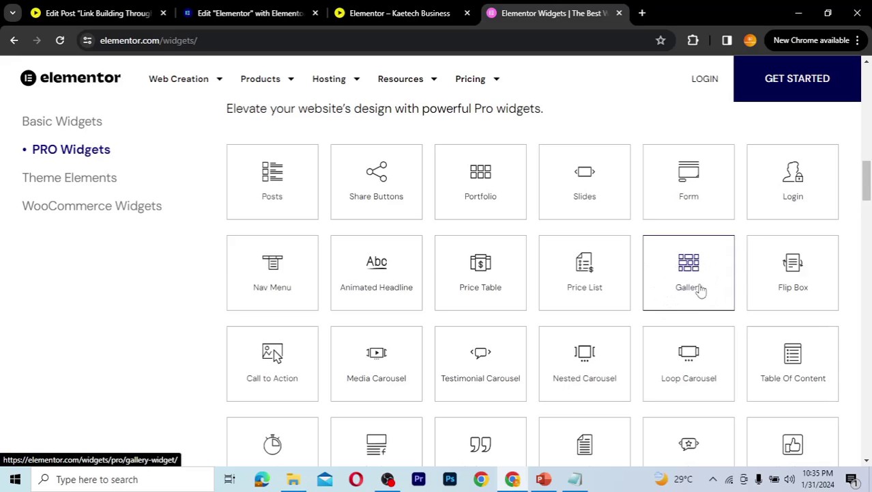
{"action": "left_click", "coordinate": [261, 10]}
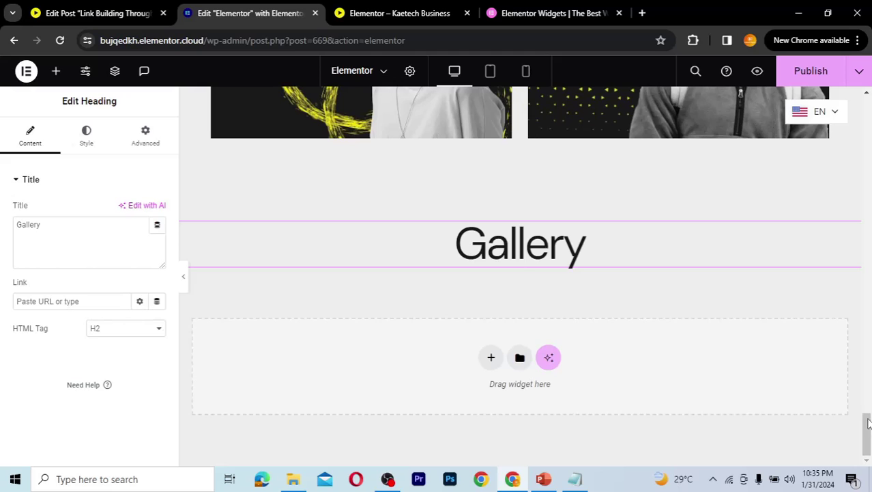
{"action": "left_click_drag", "start_coordinate": [869, 424], "coordinate": [841, 434]}
Drag the Pro Gallery widget from the elements panel to below the Gallery heading
{"action": "left_click", "coordinate": [58, 71]}
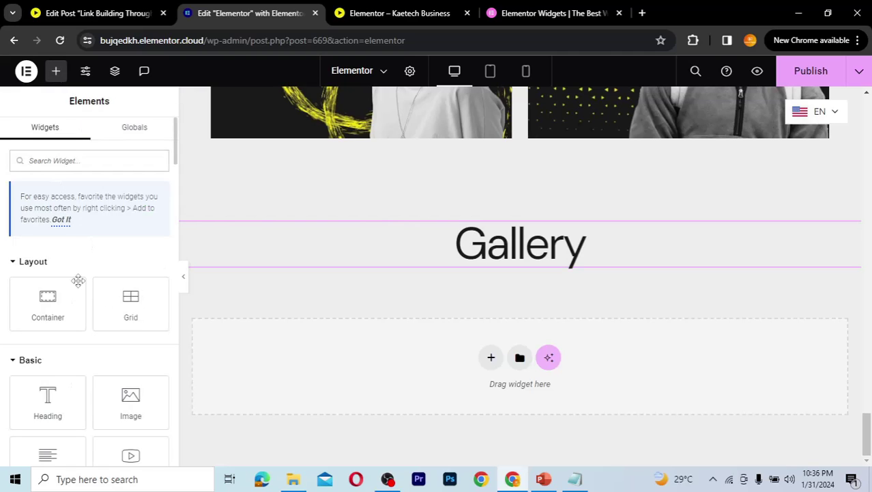
{"action": "scroll", "coordinate": [78, 280], "scroll_direction": "down", "scroll_amount": 6}
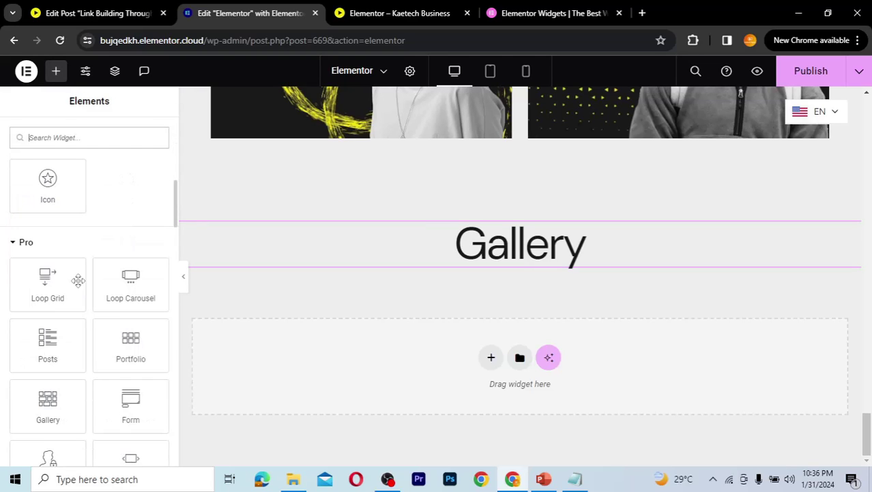
{"action": "scroll", "coordinate": [78, 280], "scroll_direction": "down", "scroll_amount": 1}
{"action": "scroll", "coordinate": [79, 279], "scroll_direction": "down", "scroll_amount": 2}
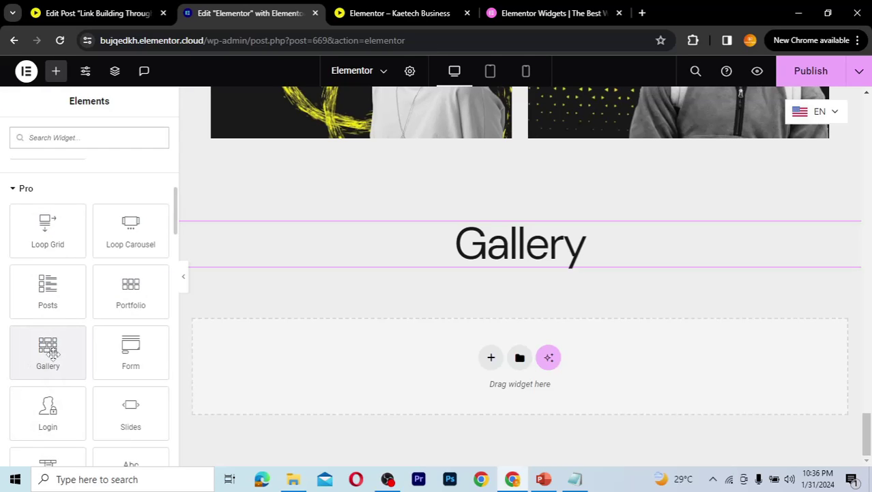
{"action": "left_click_drag", "start_coordinate": [42, 351], "coordinate": [421, 346]}
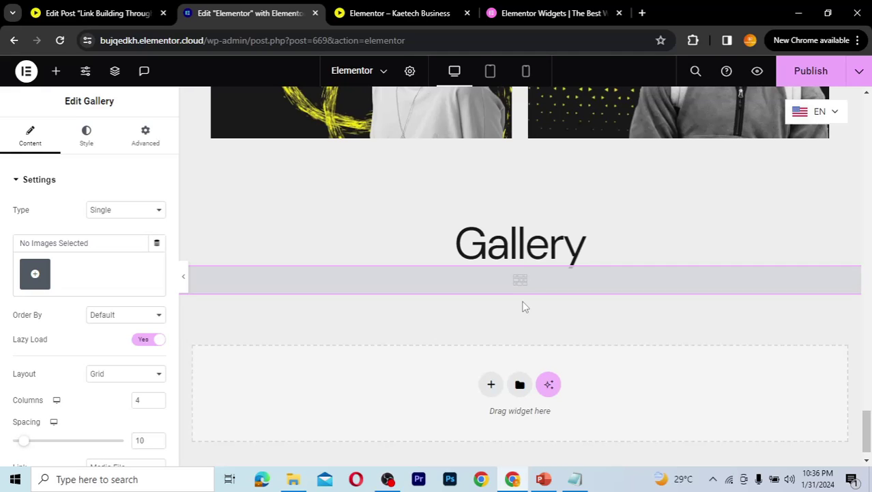
Load the full media library and select the yellow-accented portraits through the woman touching her face
{"action": "left_click", "coordinate": [37, 274]}
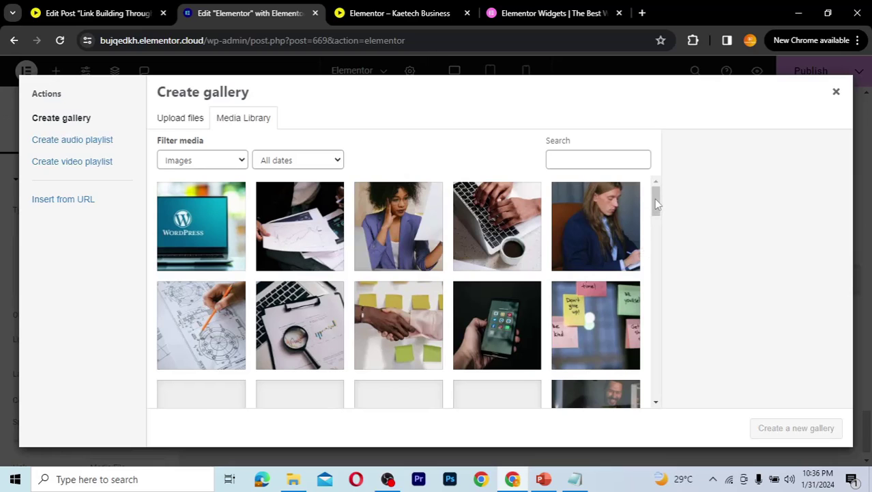
{"action": "left_click_drag", "start_coordinate": [654, 199], "coordinate": [636, 396]}
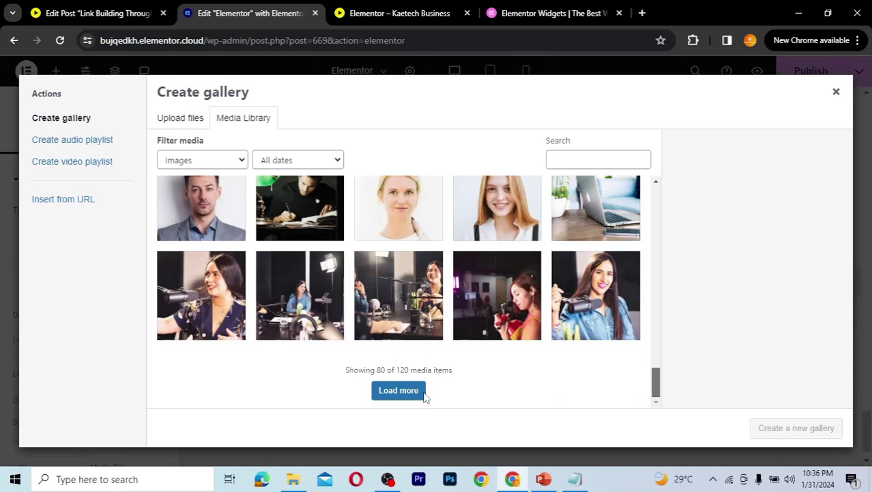
{"action": "left_click", "coordinate": [402, 392]}
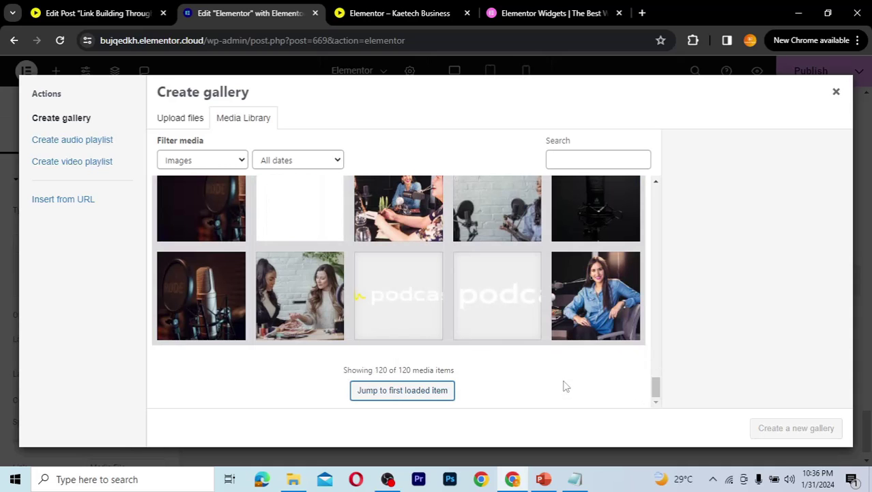
{"action": "left_click_drag", "start_coordinate": [653, 381], "coordinate": [656, 336]}
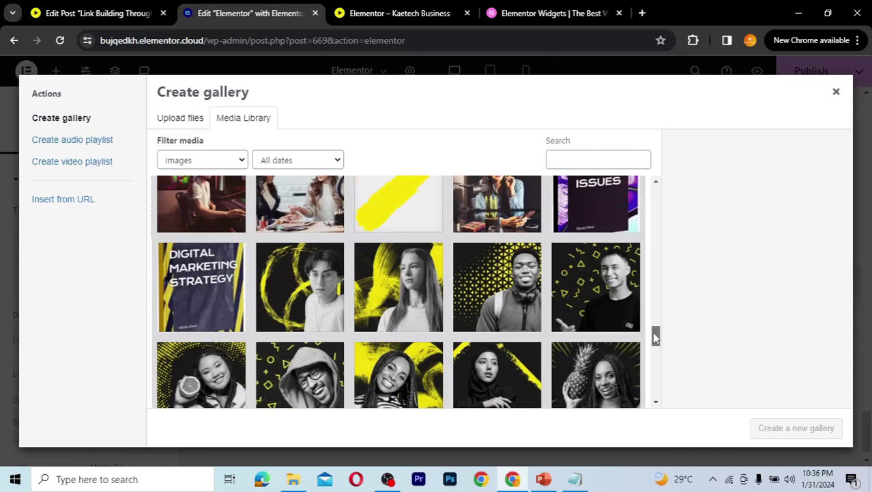
{"action": "left_click", "coordinate": [303, 297]}
{"action": "left_click", "coordinate": [407, 293]}
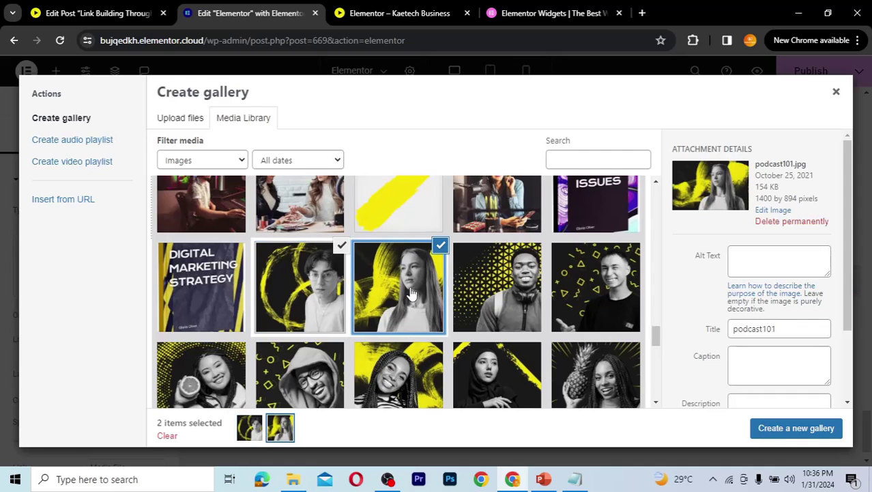
{"action": "left_click", "coordinate": [607, 293], "text": "shift"}
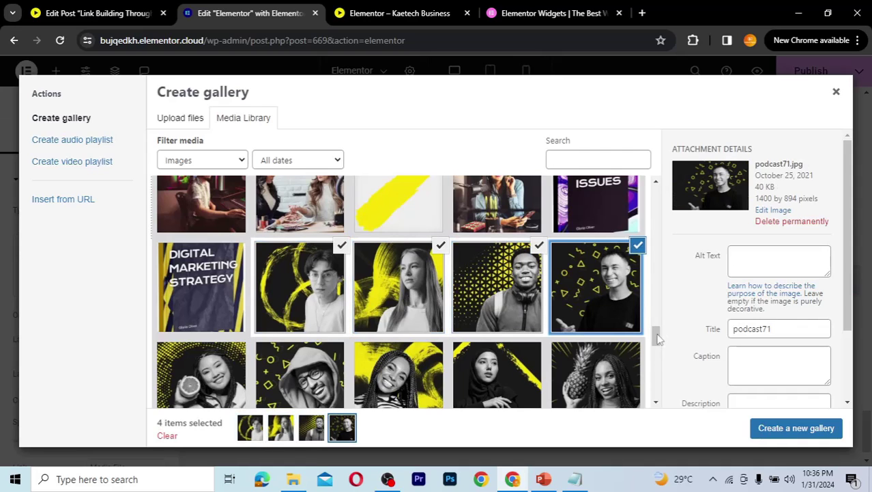
{"action": "left_click_drag", "start_coordinate": [656, 336], "coordinate": [656, 346]}
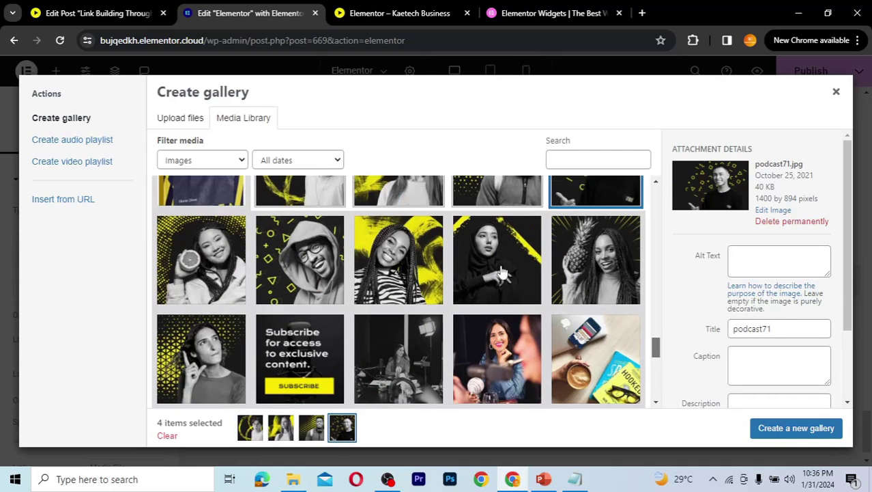
{"action": "left_click", "coordinate": [197, 336], "text": "shift"}
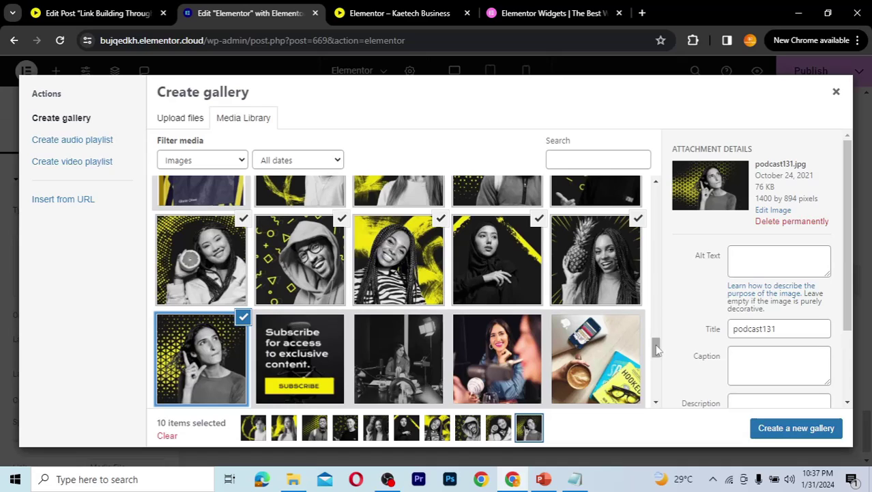
Refine the selection to ten portraits and create a new gallery from them
{"action": "left_click_drag", "start_coordinate": [657, 350], "coordinate": [657, 336]}
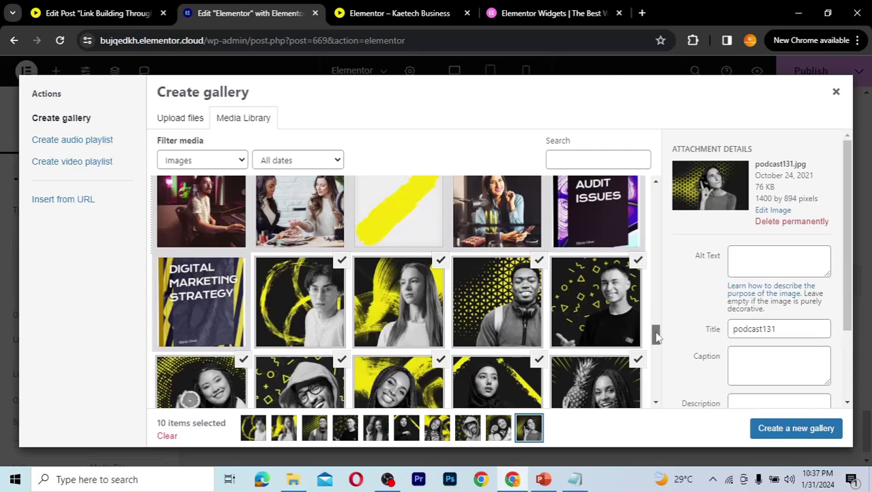
{"action": "left_click_drag", "start_coordinate": [657, 334], "coordinate": [657, 331]}
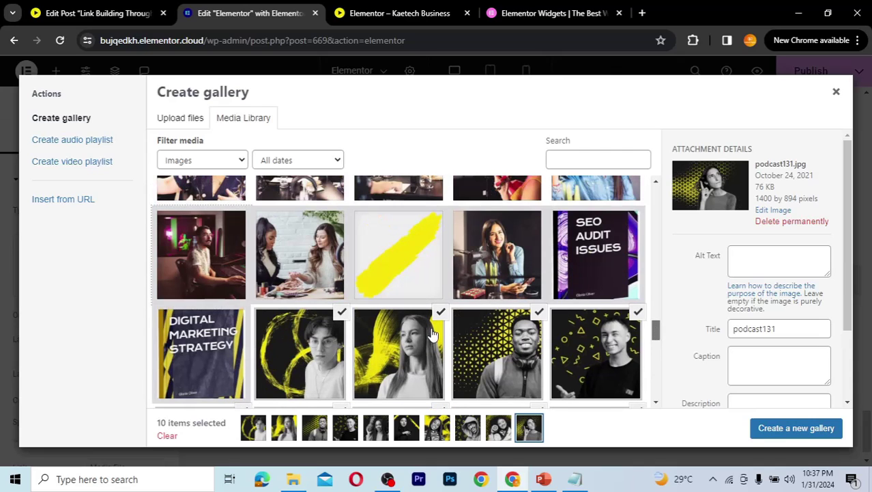
{"action": "left_click", "coordinate": [202, 326]}
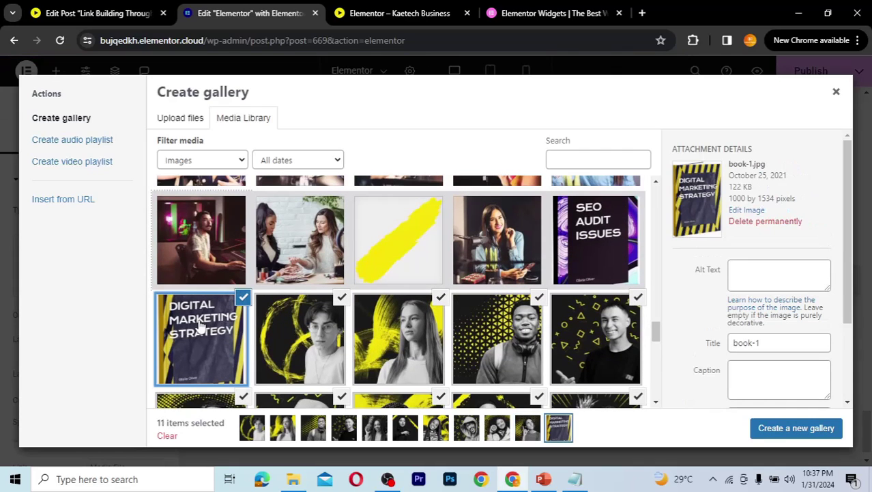
{"action": "left_click", "coordinate": [243, 298]}
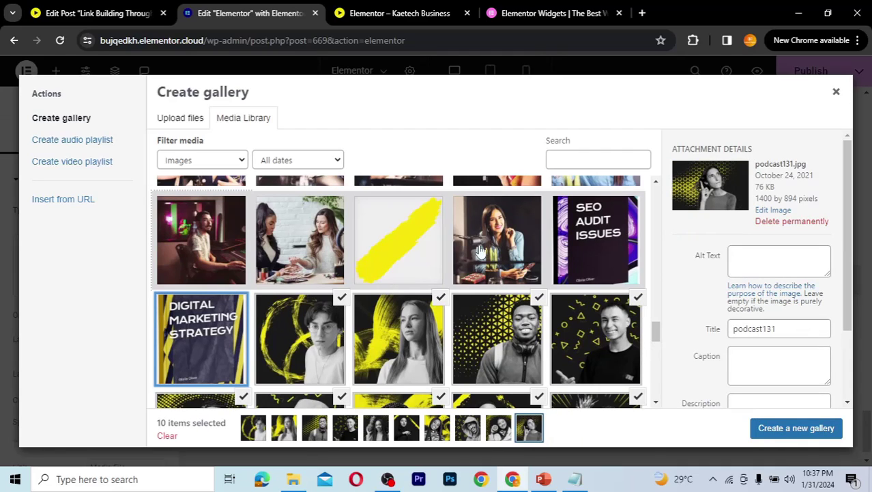
{"action": "left_click", "coordinate": [480, 247]}
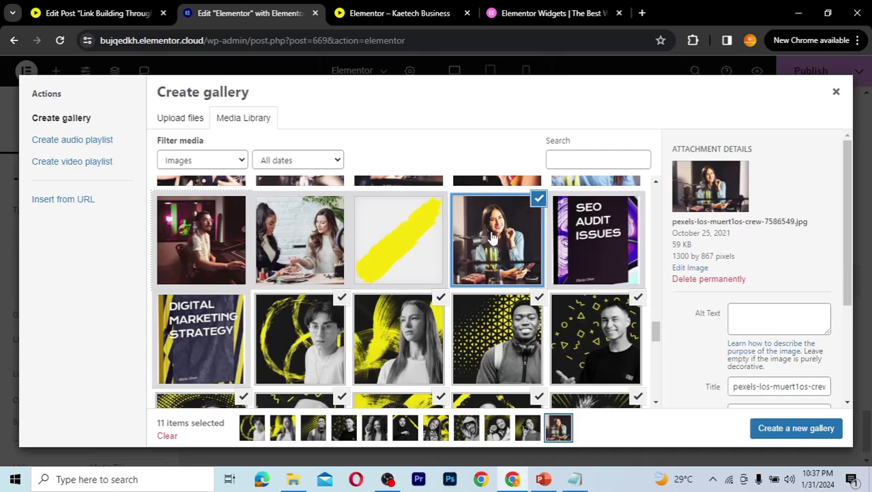
{"action": "left_click", "coordinate": [539, 199]}
{"action": "left_click_drag", "start_coordinate": [659, 333], "coordinate": [656, 353]}
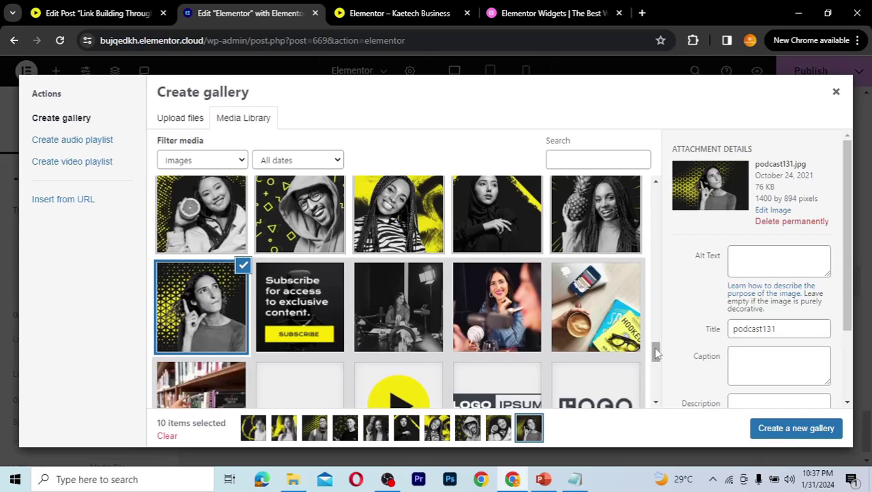
{"action": "scroll", "coordinate": [656, 350], "scroll_direction": "up", "scroll_amount": 2}
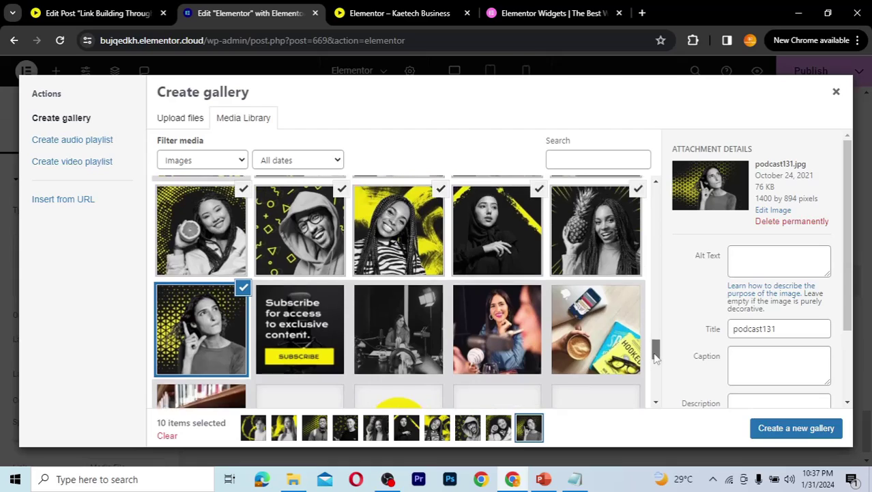
{"action": "scroll", "coordinate": [656, 350], "scroll_direction": "up", "scroll_amount": 1}
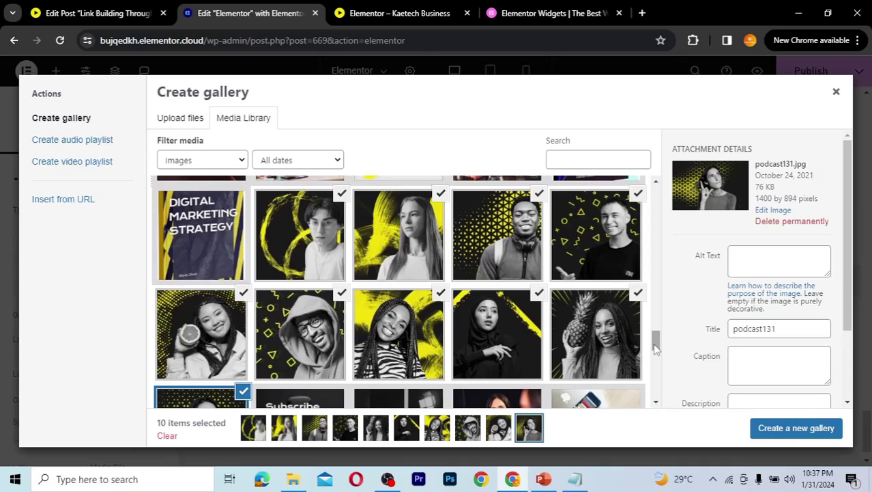
{"action": "left_click", "coordinate": [778, 427]}
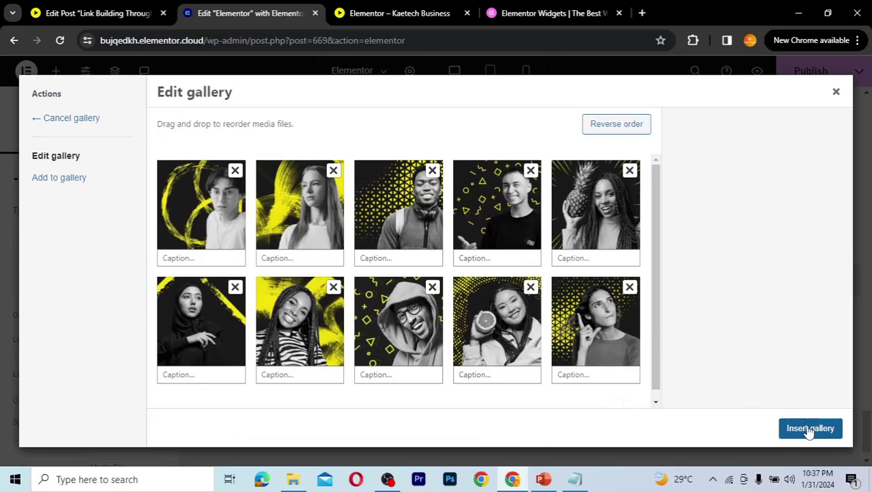
Insert the ten-image gallery and view the four-column grid on the canvas
{"action": "left_click", "coordinate": [810, 429]}
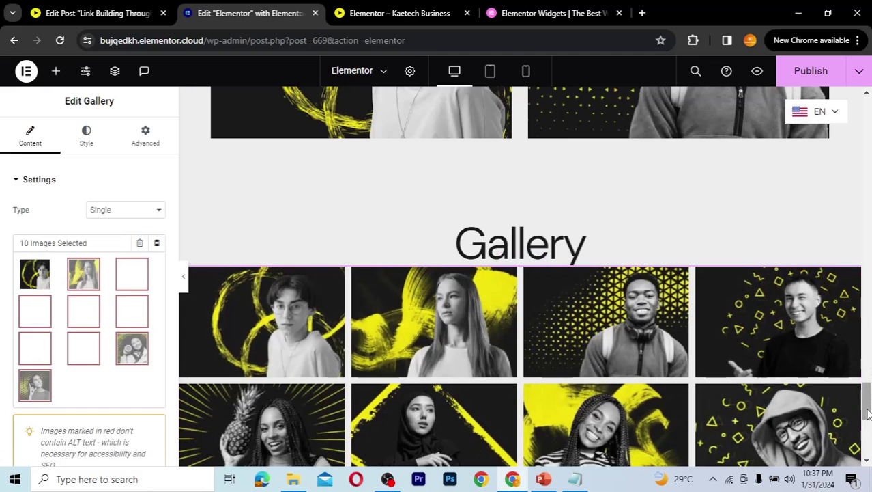
{"action": "mouse_move", "coordinate": [868, 403]}
{"action": "left_mouse_down"}
{"action": "mouse_move", "coordinate": [868, 327]}
{"action": "mouse_move", "coordinate": [867, 426]}
{"action": "mouse_move", "coordinate": [867, 413]}
{"action": "left_mouse_up"}
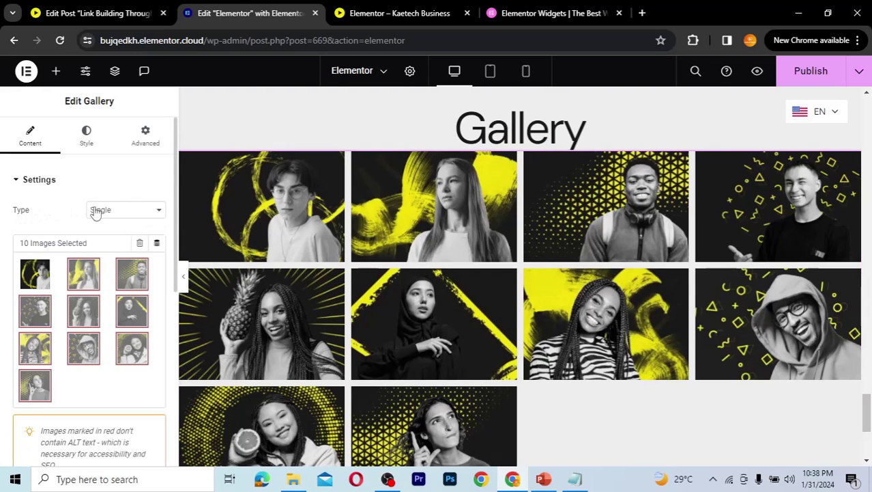
Switch the Gallery widget type to Multiple and expand the New Gallery item's settings
{"action": "left_click", "coordinate": [116, 214]}
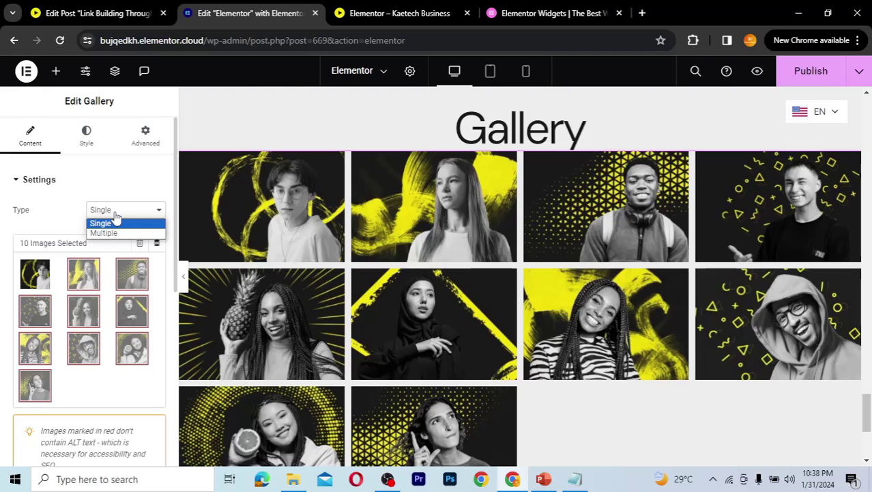
{"action": "left_click", "coordinate": [104, 233]}
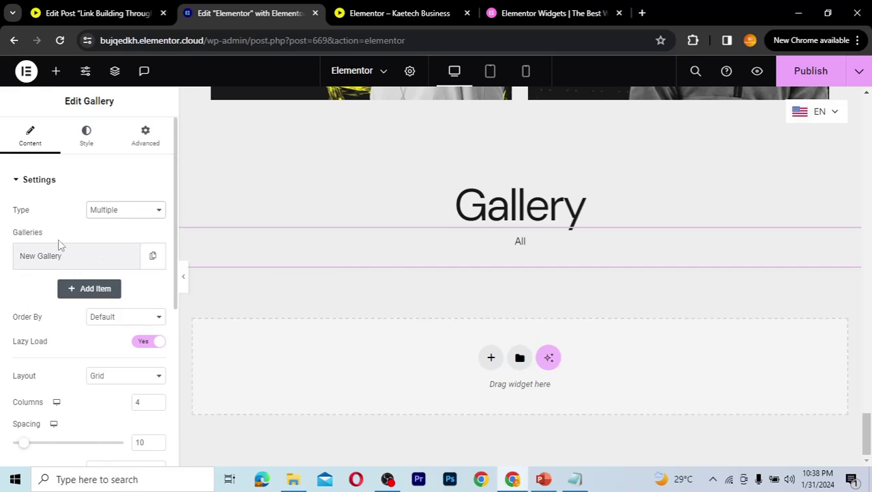
{"action": "left_click", "coordinate": [79, 261]}
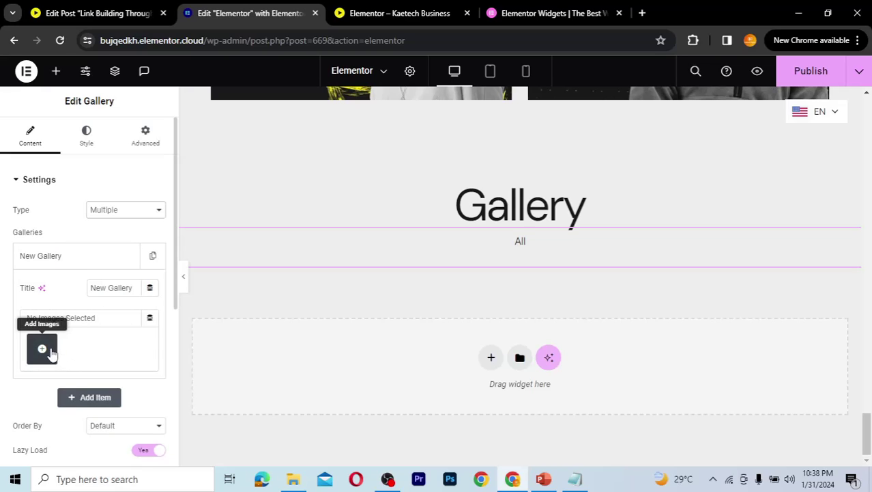
{"action": "scroll", "coordinate": [82, 349], "scroll_direction": "down", "scroll_amount": 2}
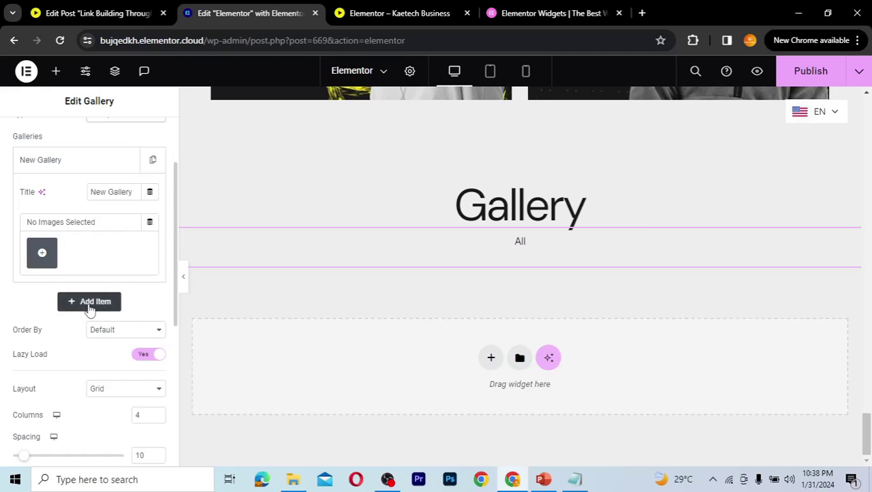
{"action": "scroll", "coordinate": [68, 346], "scroll_direction": "down", "scroll_amount": 3}
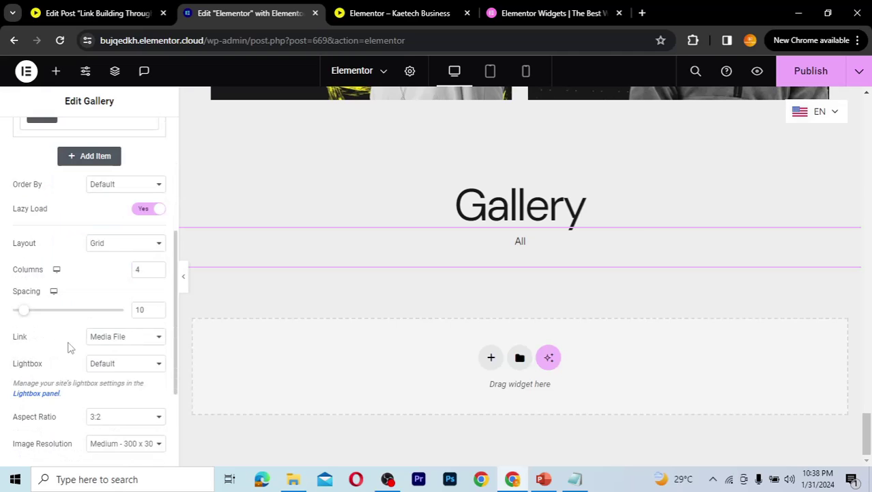
{"action": "scroll", "coordinate": [68, 347], "scroll_direction": "up", "scroll_amount": 3}
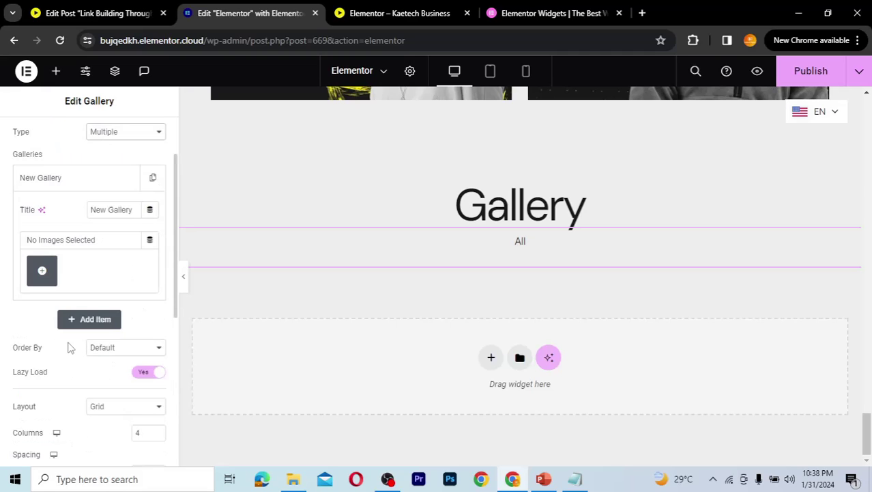
Select the denim, red-lit studio, podcast studio and man-writing photos in the media library
{"action": "left_click", "coordinate": [43, 271]}
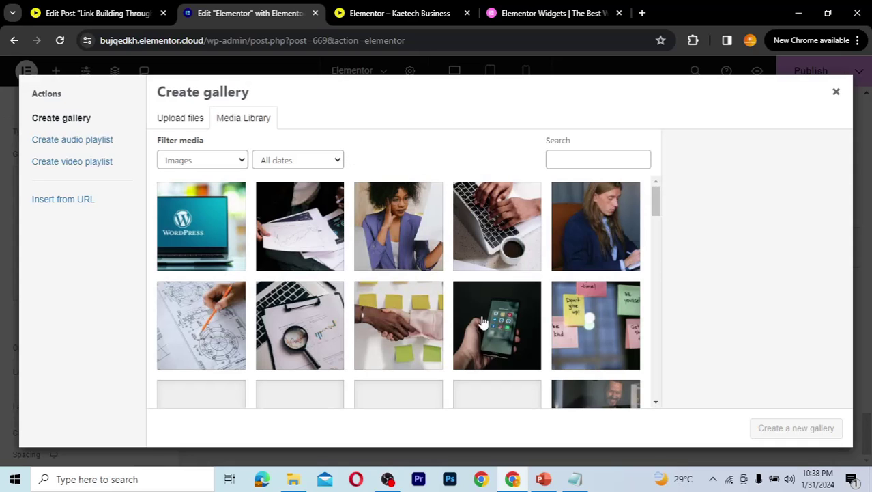
{"action": "scroll", "coordinate": [482, 321], "scroll_direction": "down", "scroll_amount": 5}
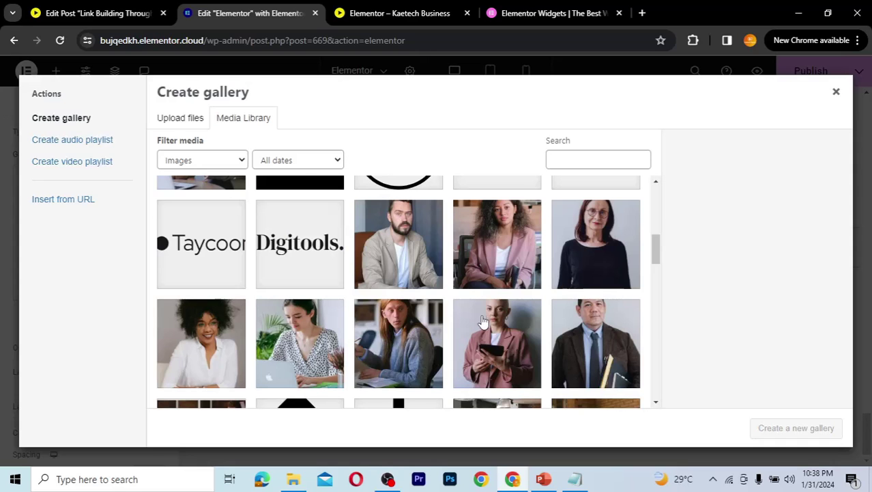
{"action": "scroll", "coordinate": [483, 321], "scroll_direction": "down", "scroll_amount": 10}
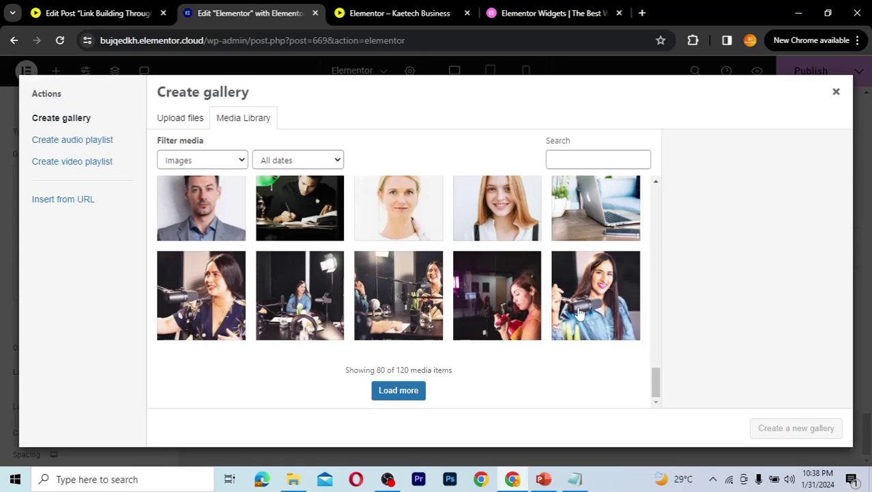
{"action": "left_click", "coordinate": [579, 314]}
{"action": "left_click", "coordinate": [492, 310]}
{"action": "left_click", "coordinate": [404, 302]}
{"action": "left_click", "coordinate": [300, 300]}
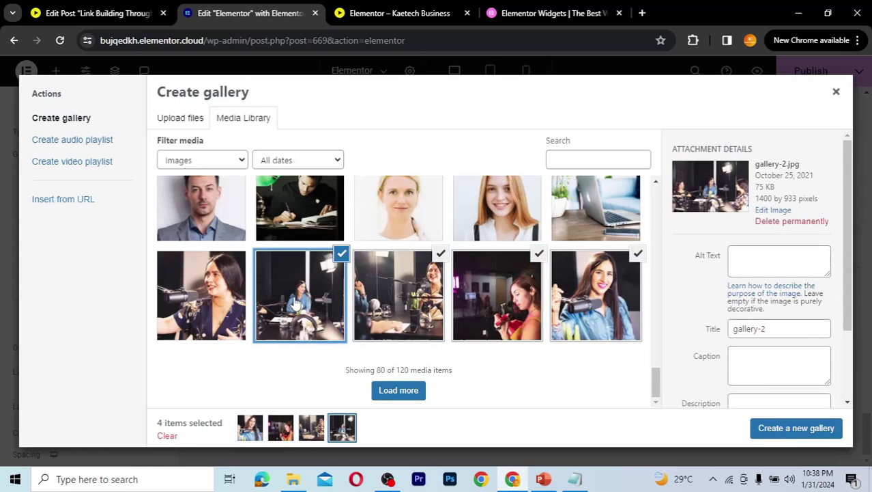
{"action": "left_click", "coordinate": [517, 225], "text": "shift"}
{"action": "scroll", "coordinate": [554, 225], "scroll_direction": "up", "scroll_amount": 2}
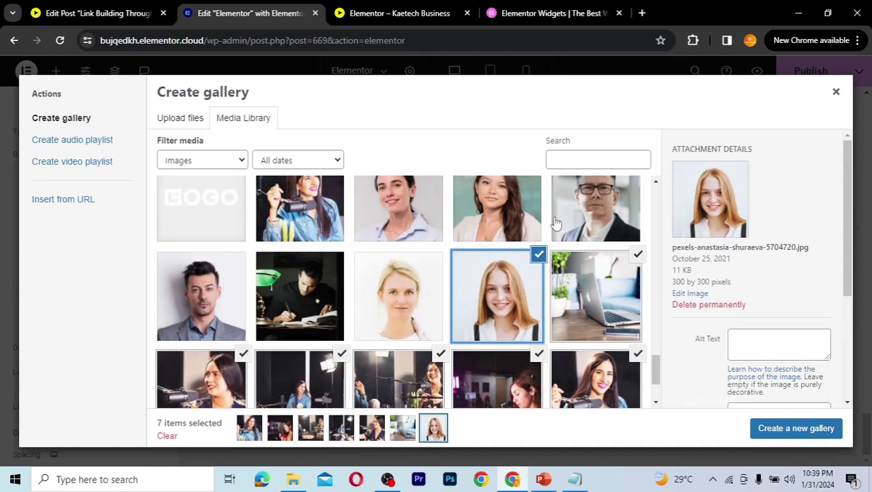
{"action": "left_click", "coordinate": [539, 257]}
{"action": "left_click", "coordinate": [308, 308]}
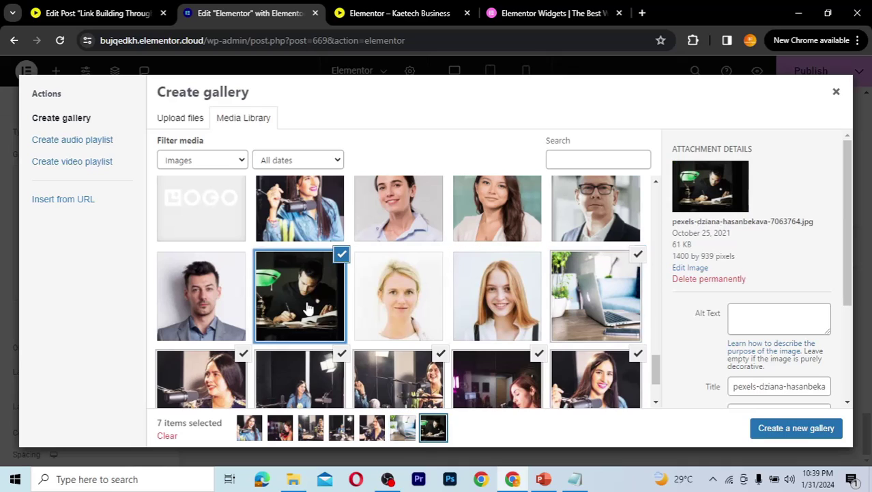
Complete the nine-photo selection with black-and-white woman portraits, including the reading woman
{"action": "scroll", "coordinate": [328, 273], "scroll_direction": "up", "scroll_amount": 1}
{"action": "left_click", "coordinate": [327, 272]}
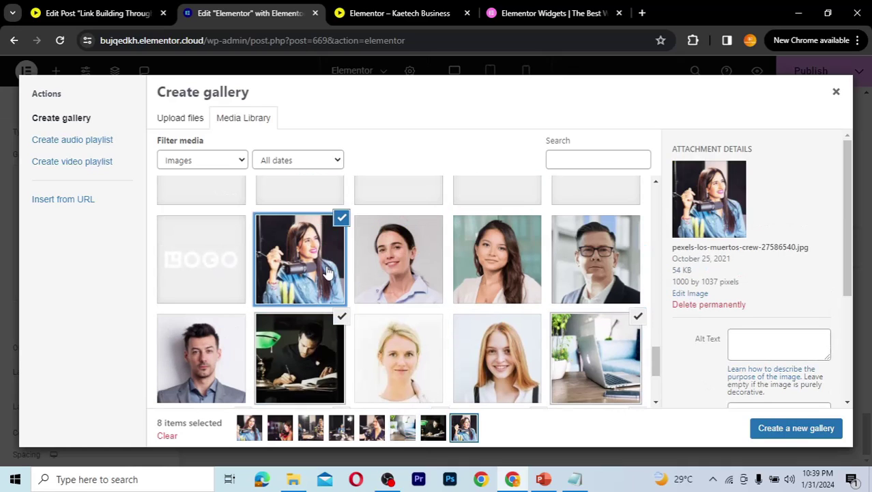
{"action": "left_click", "coordinate": [341, 217]}
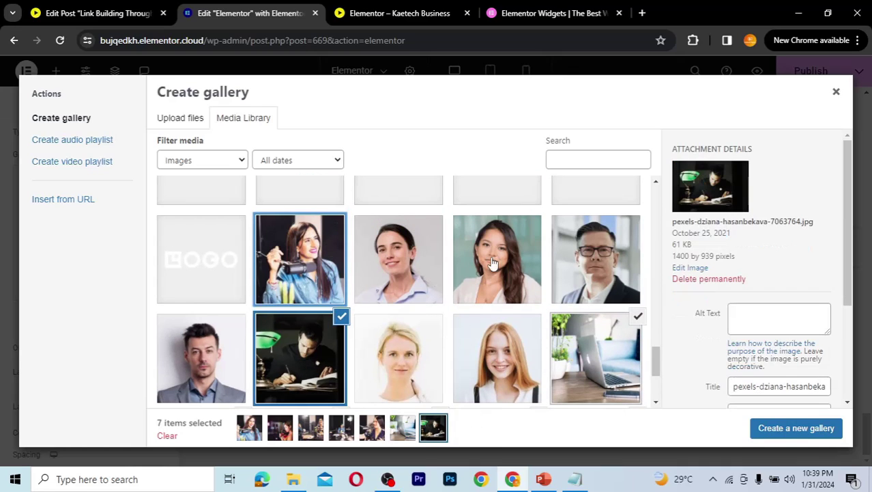
{"action": "scroll", "coordinate": [491, 263], "scroll_direction": "up", "scroll_amount": 3}
{"action": "left_click", "coordinate": [486, 287]}
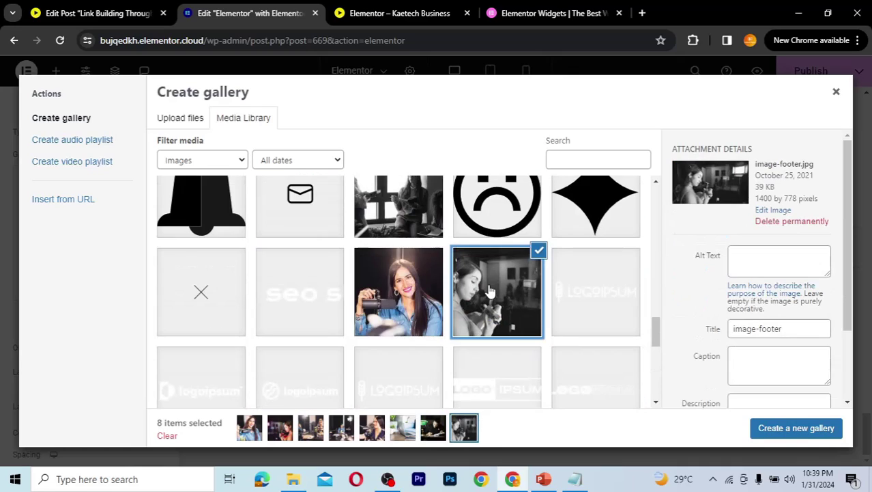
{"action": "left_click", "coordinate": [413, 281]}
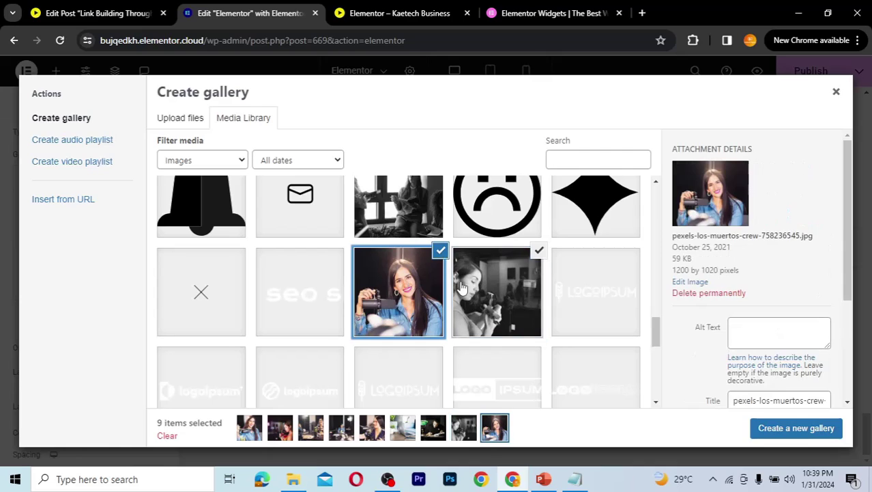
{"action": "left_click", "coordinate": [442, 253]}
{"action": "scroll", "coordinate": [415, 313], "scroll_direction": "up", "scroll_amount": 2}
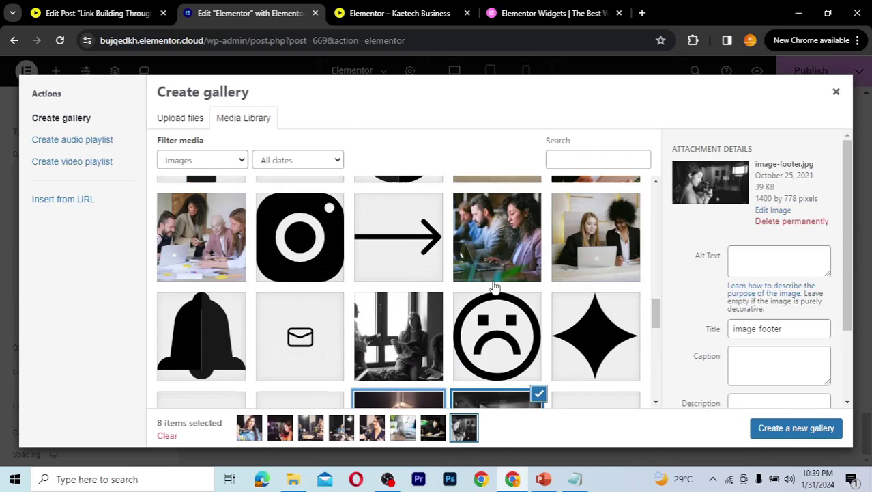
{"action": "left_click", "coordinate": [415, 313]}
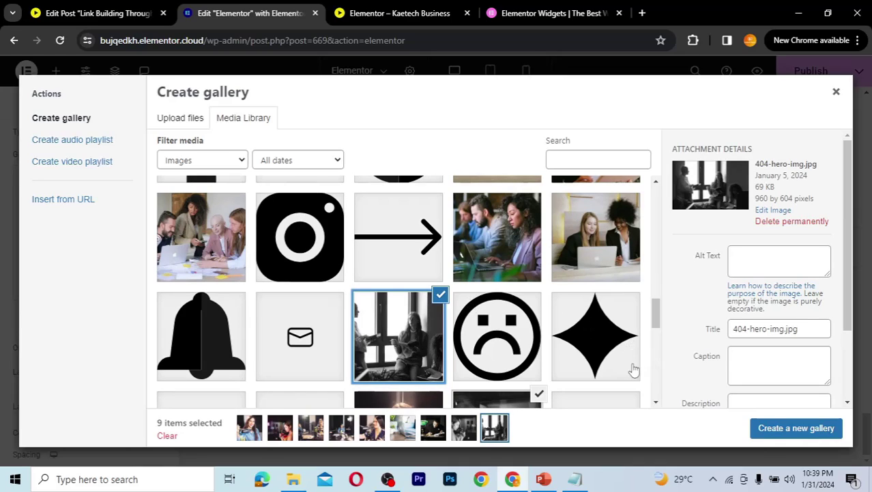
Create and insert the nine-image gallery, then select the item's New Gallery title
{"action": "left_click", "coordinate": [781, 428]}
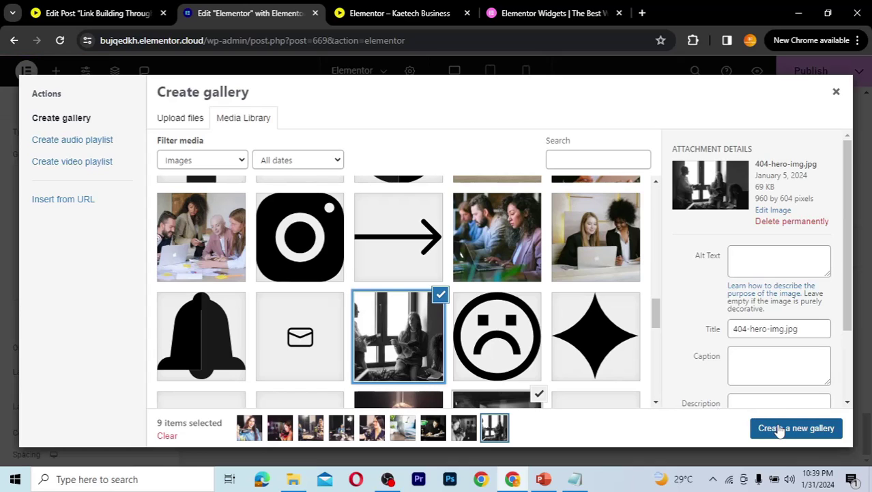
{"action": "left_click", "coordinate": [781, 428]}
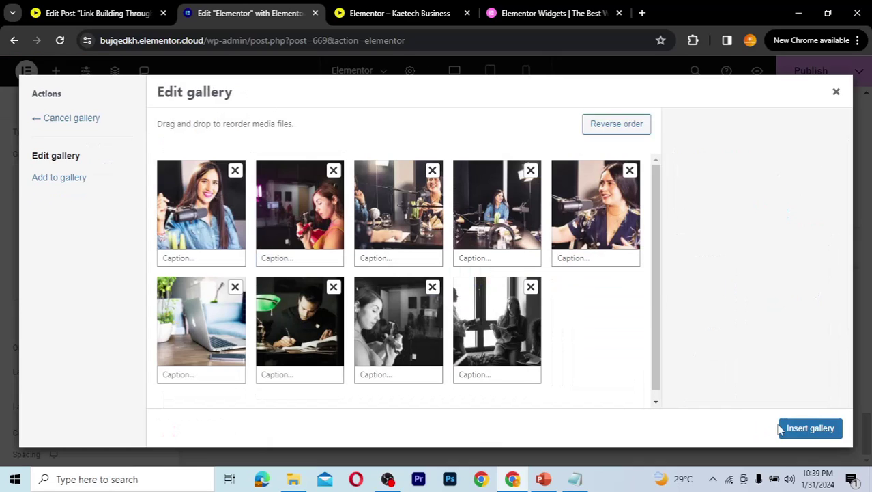
{"action": "left_click", "coordinate": [825, 428]}
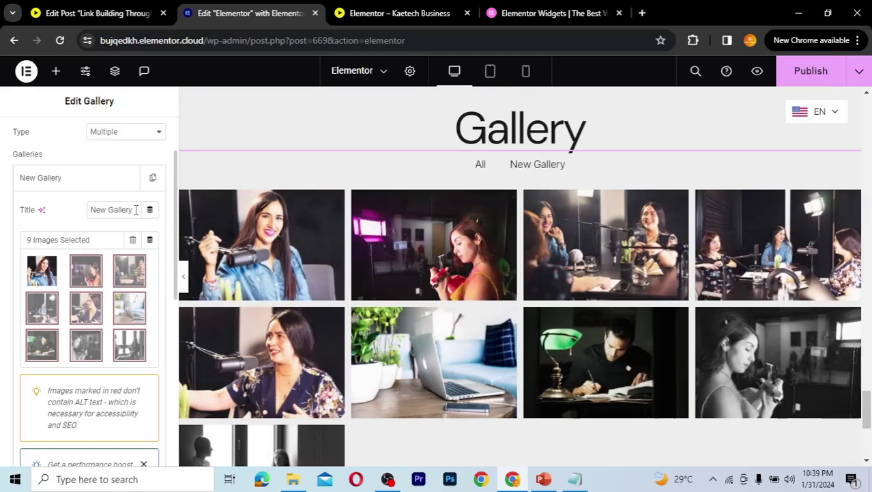
{"action": "left_click_drag", "start_coordinate": [136, 210], "coordinate": [85, 212]}
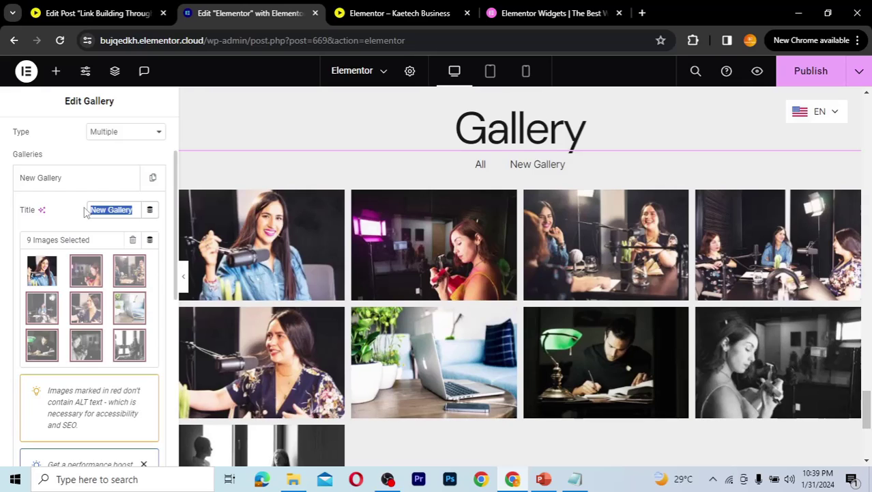
Retitle the first gallery item 'Podcast' and collapse it
{"action": "type", "text": "Podcast"}
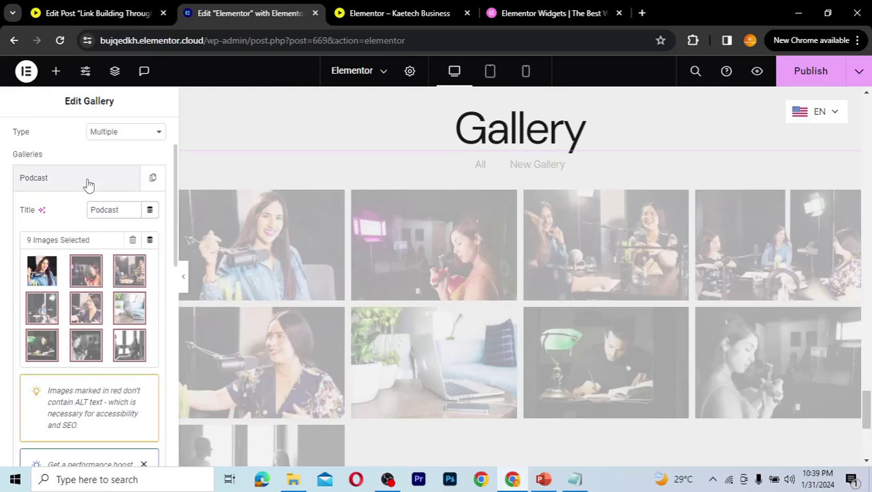
{"action": "left_click", "coordinate": [87, 183]}
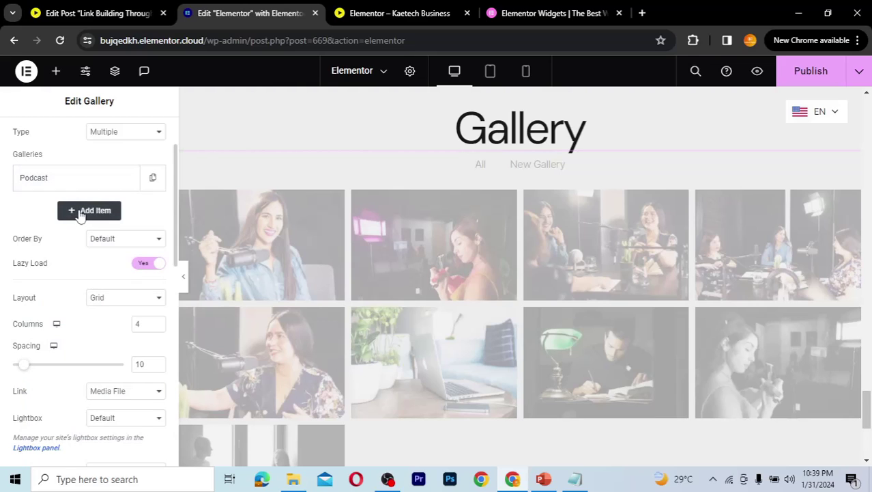
Add a second gallery item titled 'SEO' and begin choosing its images
{"action": "left_click", "coordinate": [80, 211]}
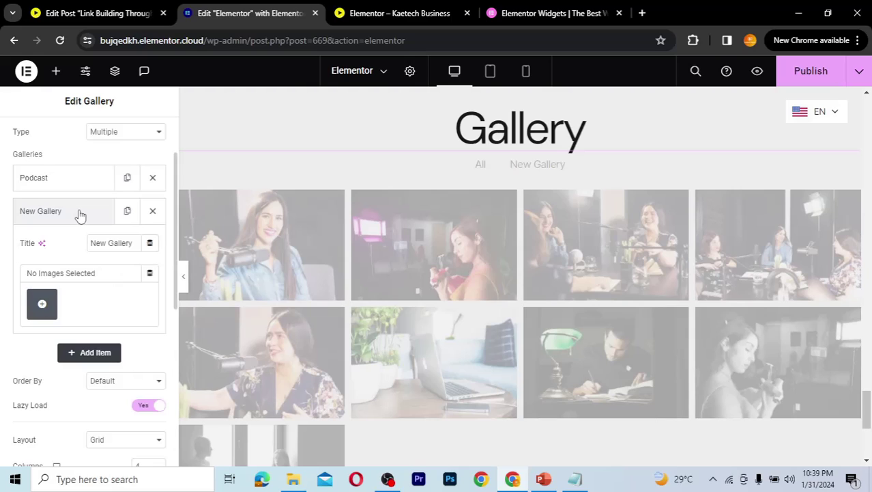
{"action": "triple_click", "coordinate": [136, 243]}
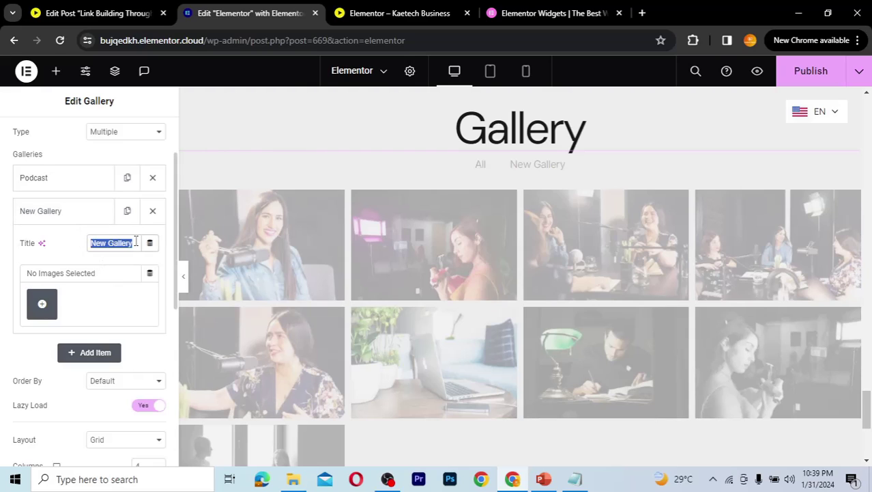
{"action": "type", "text": "SE"}
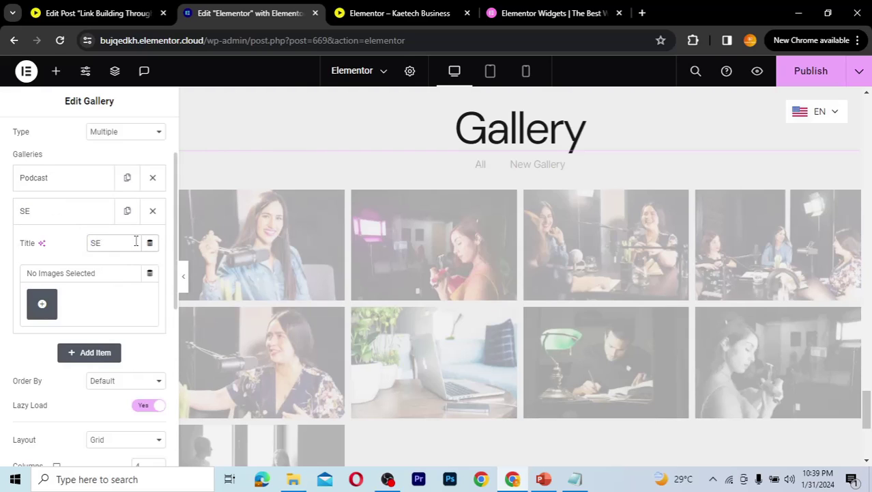
{"action": "type", "text": "O"}
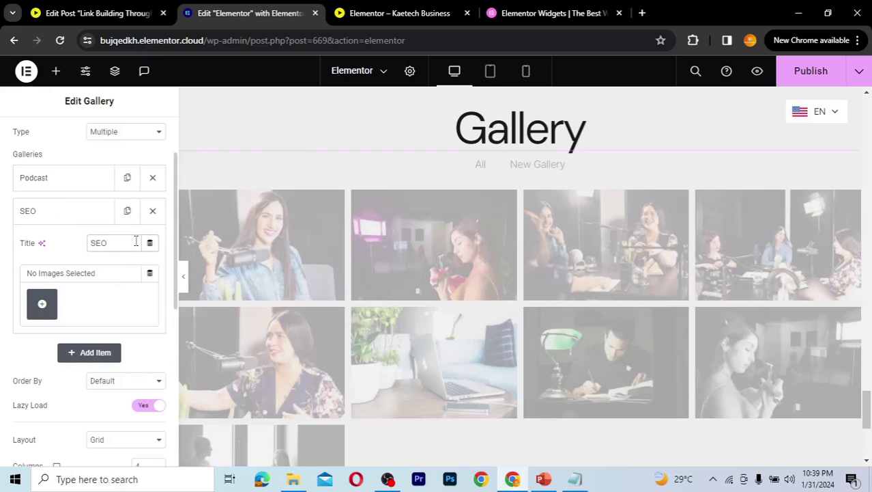
{"action": "left_click", "coordinate": [40, 305]}
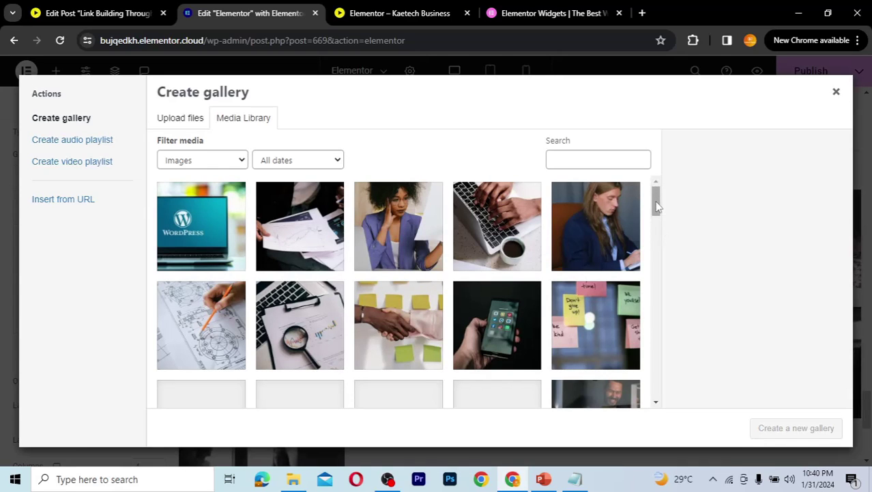
Load all media and select ten yellow-graphic portraits as a new gallery for SEO
{"action": "left_click_drag", "start_coordinate": [655, 199], "coordinate": [655, 408]}
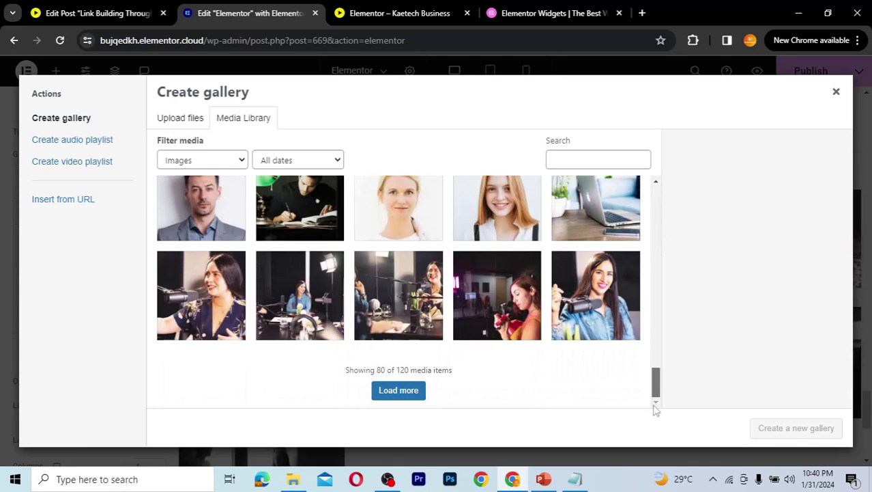
{"action": "left_click", "coordinate": [414, 393]}
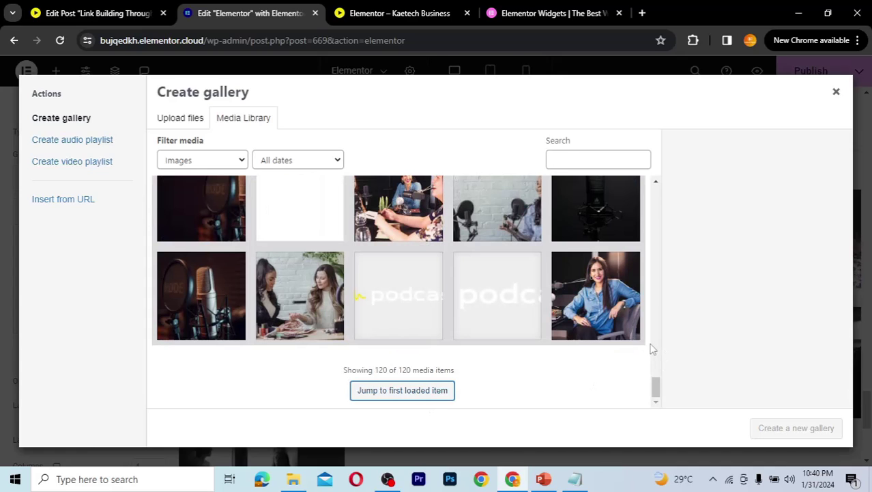
{"action": "left_click_drag", "start_coordinate": [653, 375], "coordinate": [655, 344]}
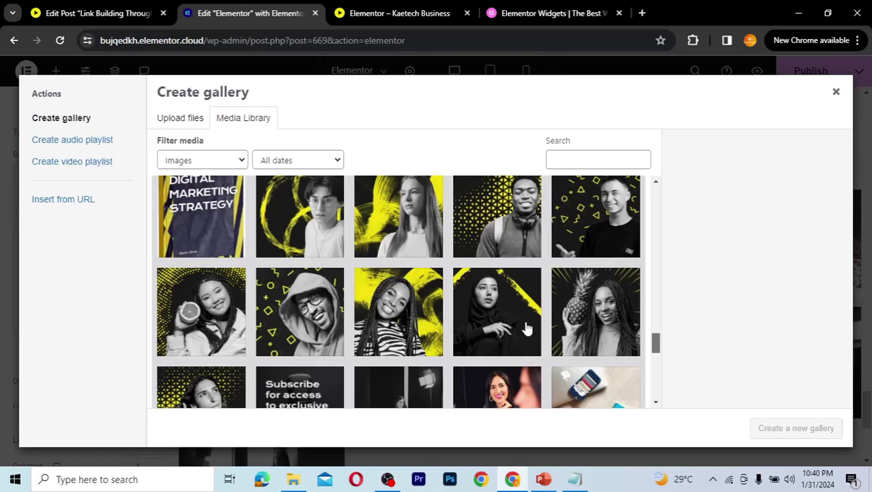
{"action": "left_click", "coordinate": [226, 389]}
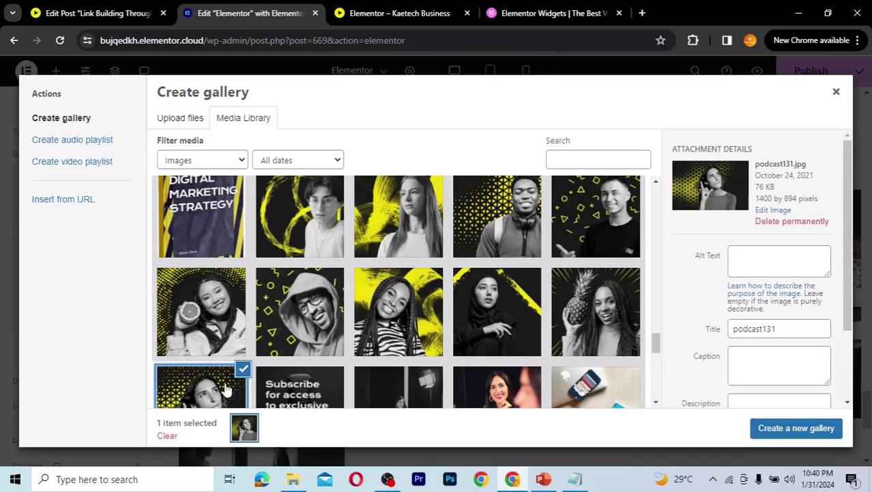
{"action": "left_click", "coordinate": [495, 321], "text": "shift"}
{"action": "left_click", "coordinate": [301, 216], "text": "shift"}
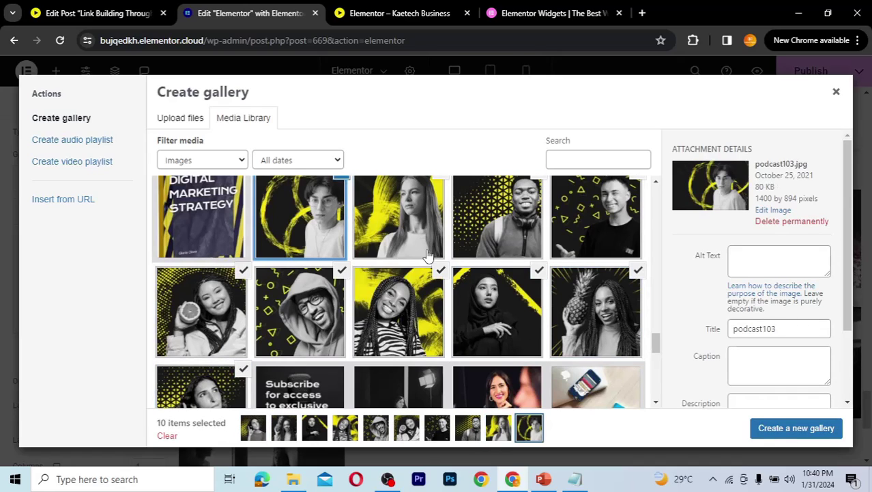
{"action": "left_click", "coordinate": [792, 429]}
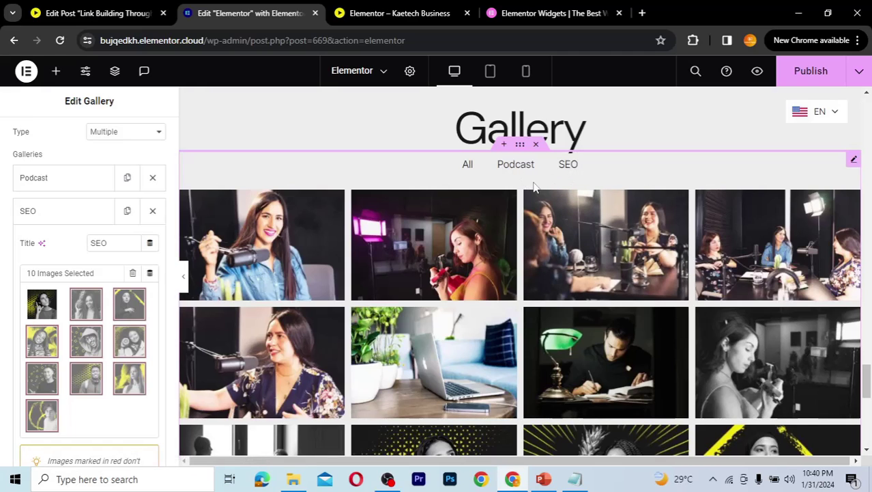
Compare the All/Podcast/SEO grid with the Portfolio section, then collapse the SEO item
{"action": "scroll", "coordinate": [651, 224], "scroll_direction": "up", "scroll_amount": 5}
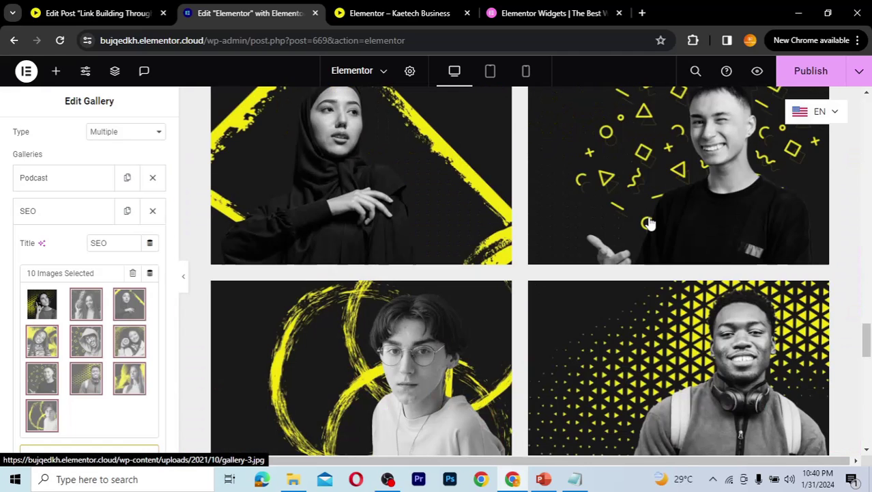
{"action": "scroll", "coordinate": [650, 224], "scroll_direction": "up", "scroll_amount": 3}
{"action": "scroll", "coordinate": [651, 223], "scroll_direction": "up", "scroll_amount": 3}
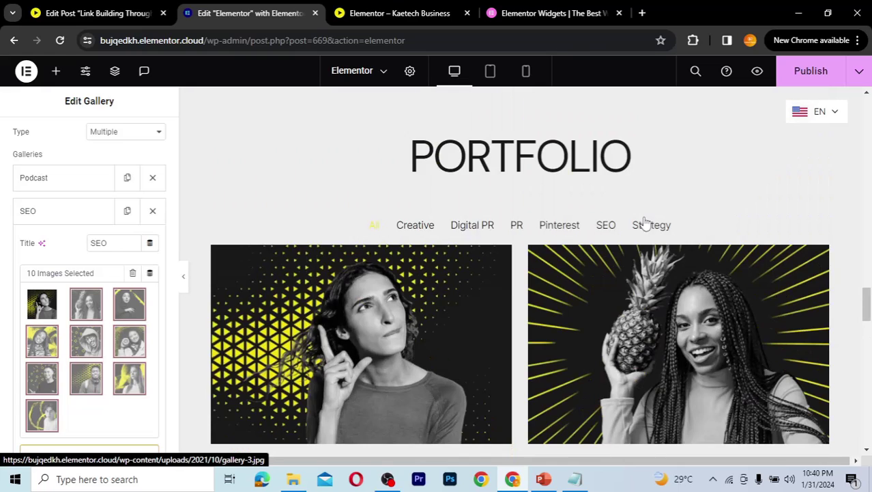
{"action": "scroll", "coordinate": [566, 297], "scroll_direction": "down", "scroll_amount": 4}
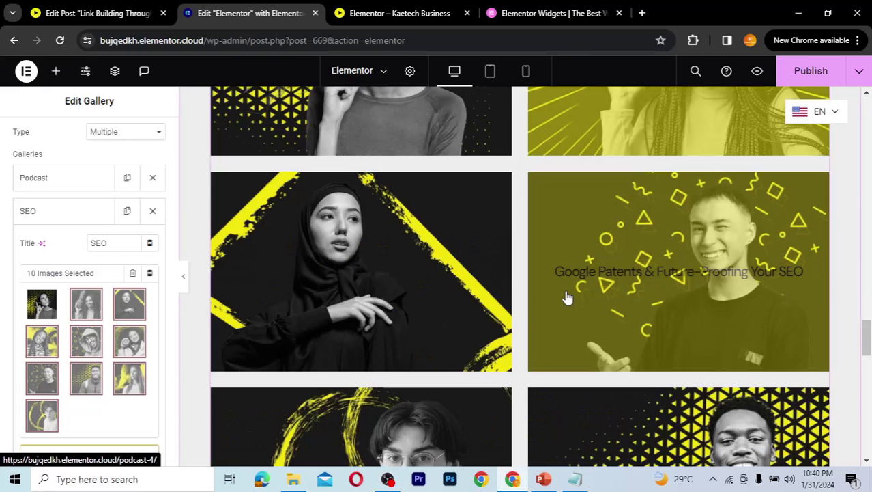
{"action": "scroll", "coordinate": [567, 297], "scroll_direction": "down", "scroll_amount": 5}
{"action": "scroll", "coordinate": [567, 297], "scroll_direction": "down", "scroll_amount": 2}
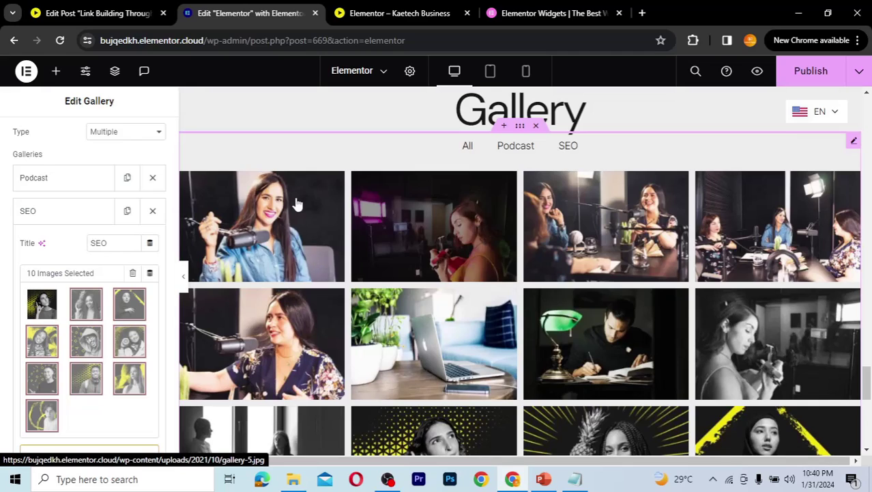
{"action": "left_click", "coordinate": [61, 215]}
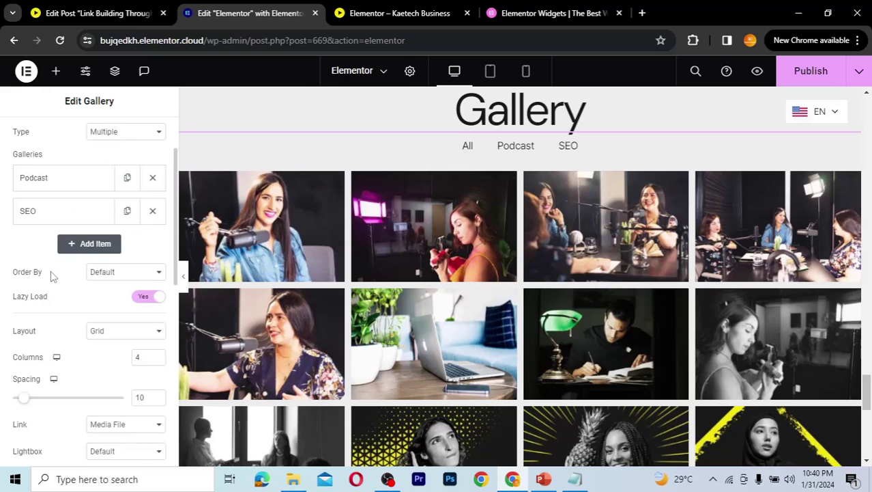
Keep the gallery layout as Grid and reduce Columns from 4 to 3
{"action": "scroll", "coordinate": [53, 275], "scroll_direction": "down", "scroll_amount": 2}
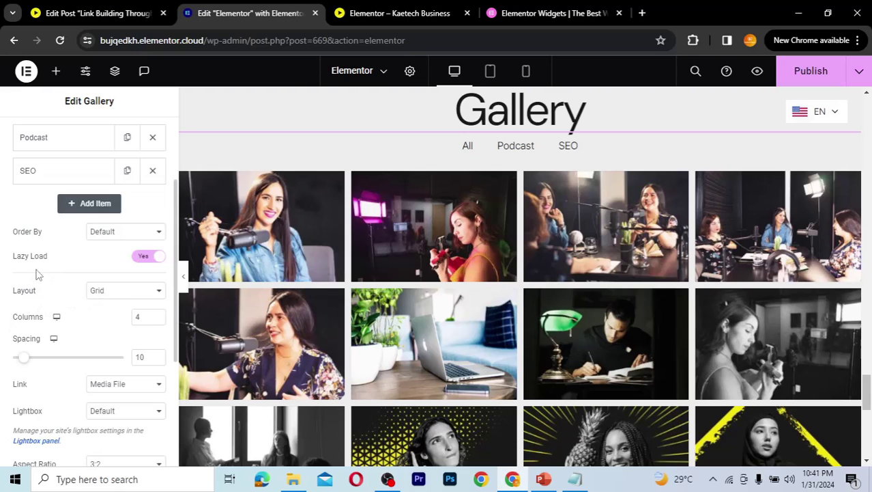
{"action": "left_click", "coordinate": [115, 291]}
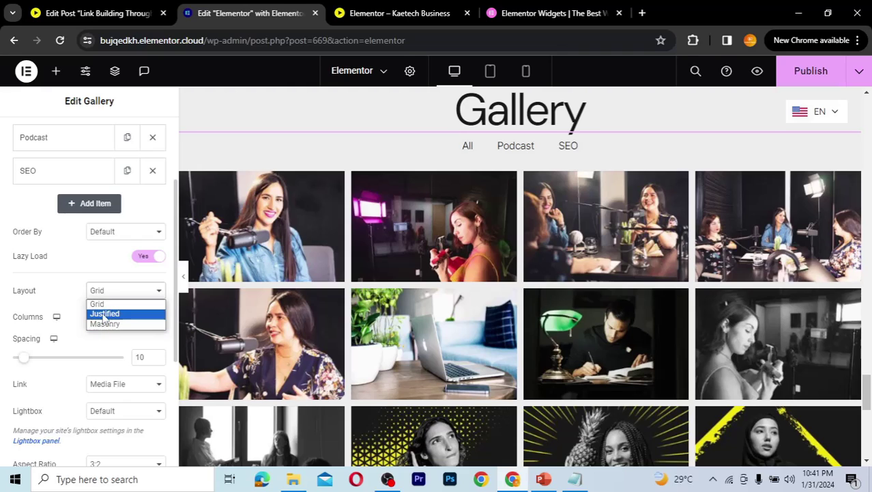
{"action": "left_click", "coordinate": [61, 303]}
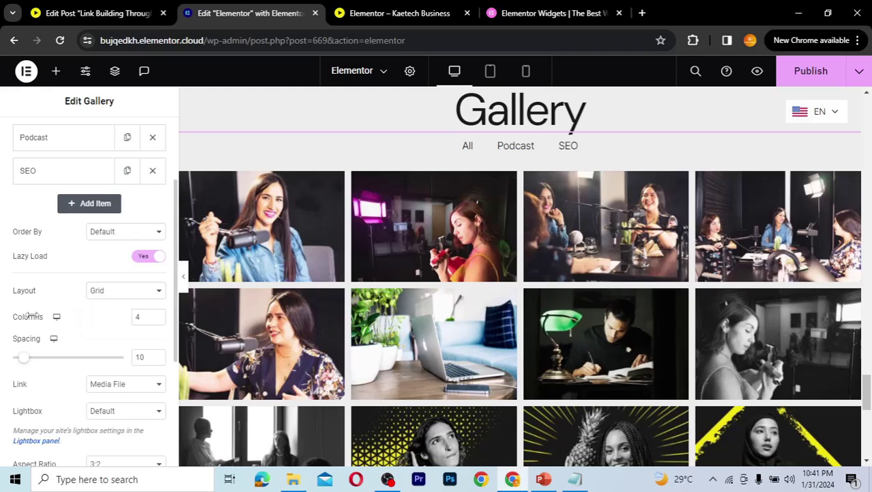
{"action": "double_click", "coordinate": [142, 316]}
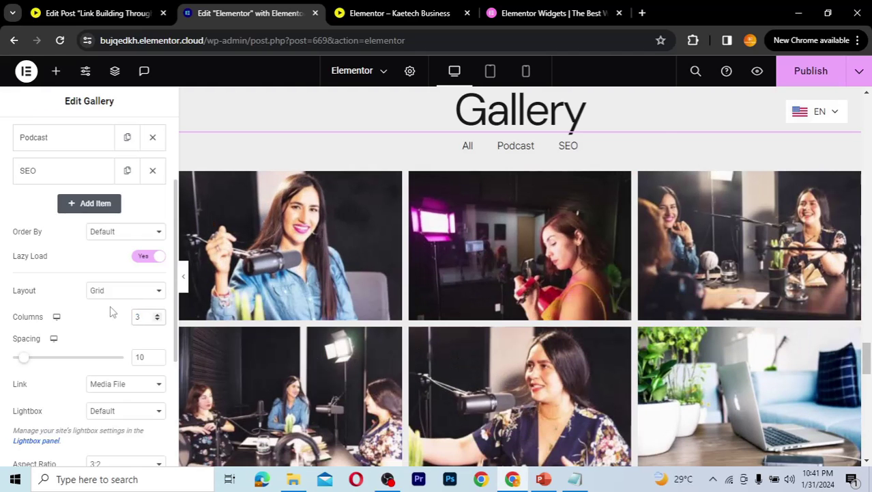
{"action": "scroll", "coordinate": [454, 377], "scroll_direction": "down", "scroll_amount": 3}
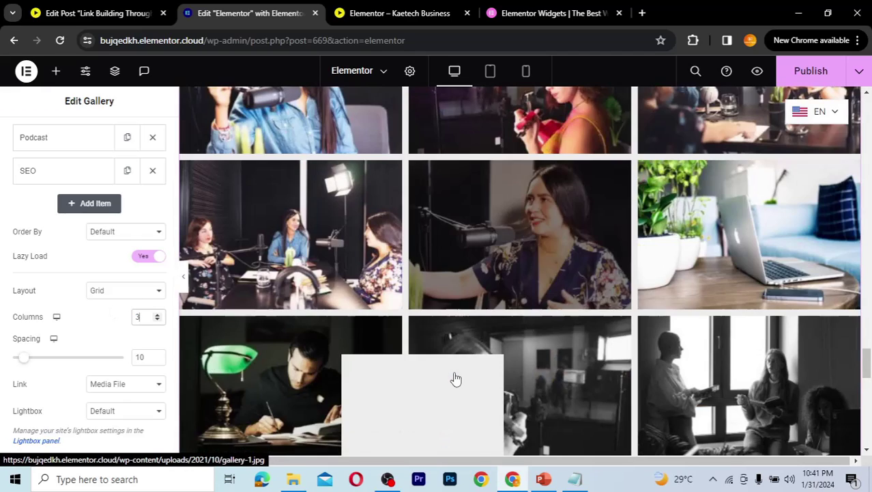
{"action": "scroll", "coordinate": [455, 378], "scroll_direction": "down", "scroll_amount": 2}
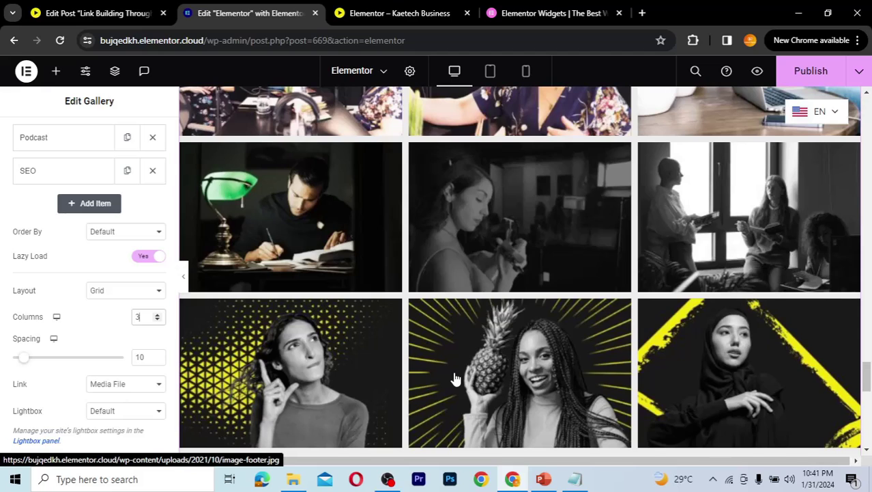
{"action": "scroll", "coordinate": [456, 378], "scroll_direction": "down", "scroll_amount": 4}
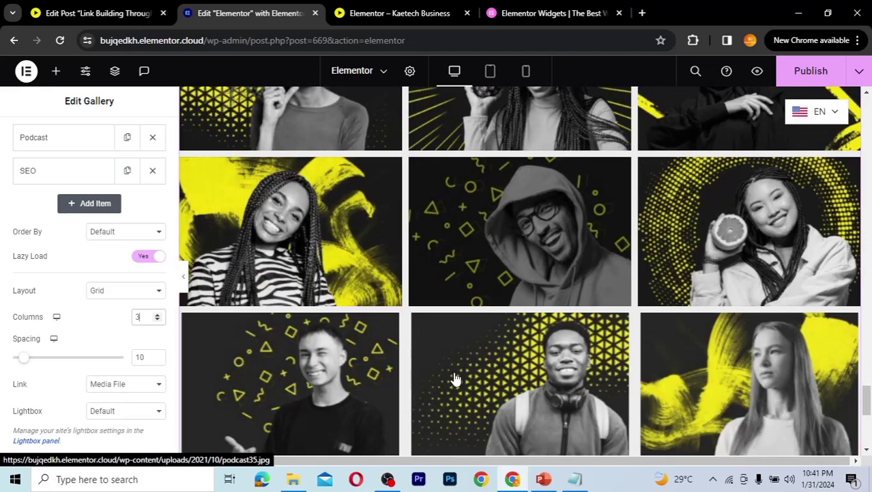
{"action": "scroll", "coordinate": [456, 377], "scroll_direction": "up", "scroll_amount": 5}
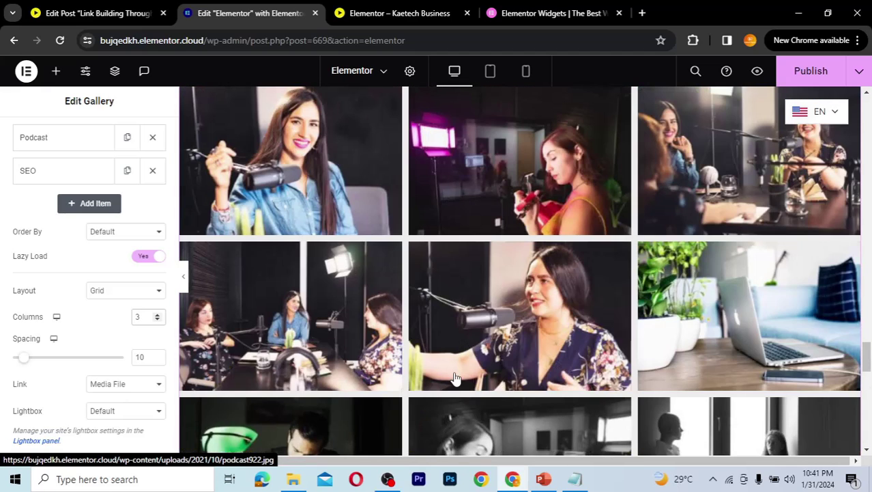
{"action": "scroll", "coordinate": [456, 377], "scroll_direction": "up", "scroll_amount": 4}
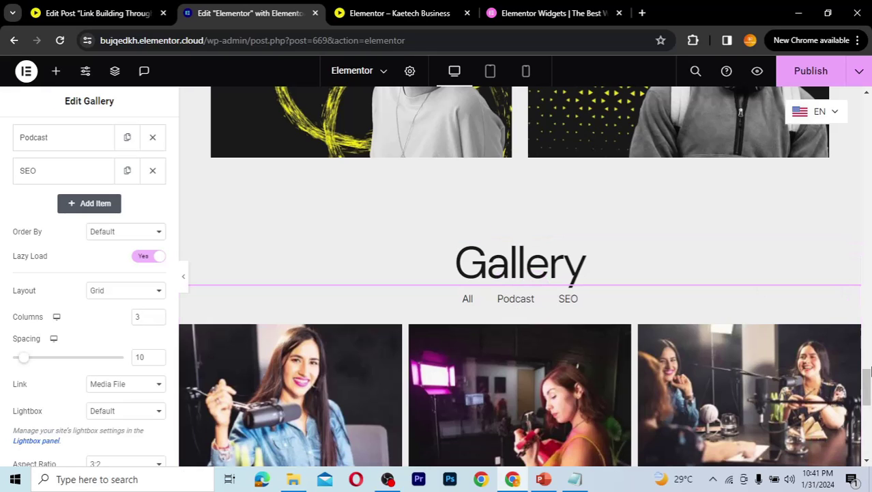
{"action": "mouse_move", "coordinate": [866, 387]}
{"action": "left_mouse_down"}
{"action": "mouse_move", "coordinate": [866, 441]}
{"action": "mouse_move", "coordinate": [866, 397]}
{"action": "left_mouse_up"}
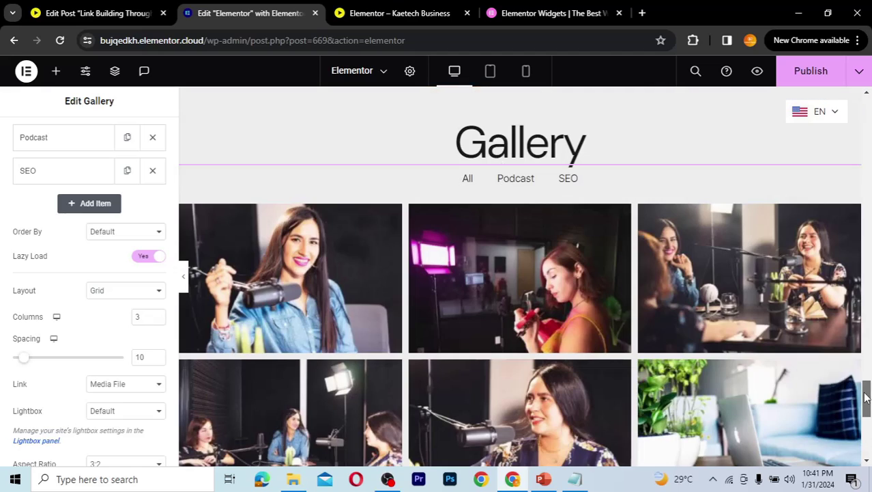
{"action": "left_click", "coordinate": [569, 179]}
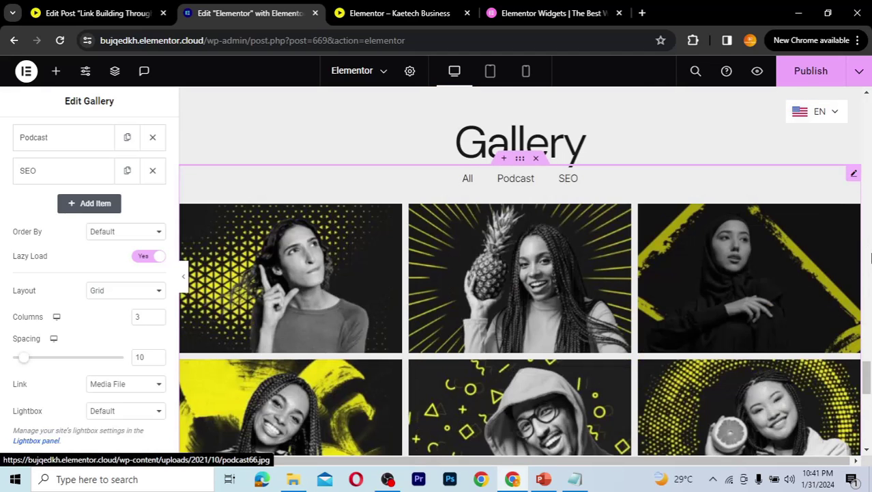
{"action": "left_click_drag", "start_coordinate": [868, 372], "coordinate": [868, 401]}
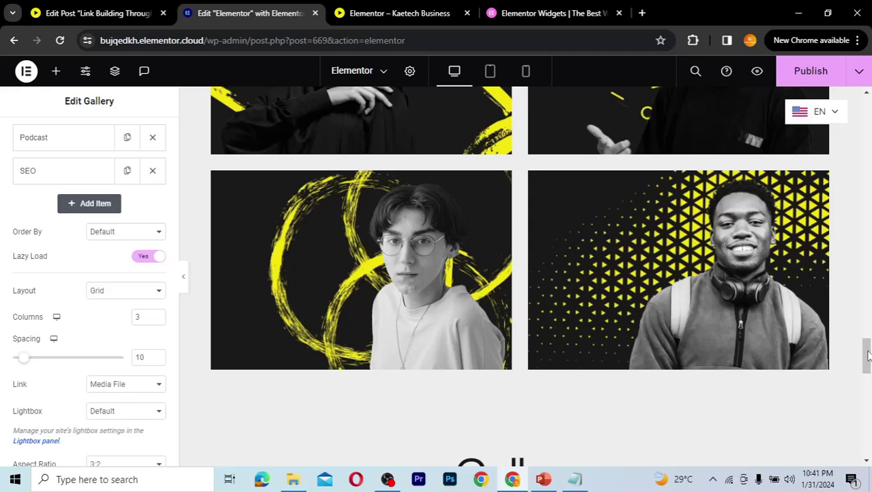
{"action": "left_click_drag", "start_coordinate": [867, 354], "coordinate": [867, 377]}
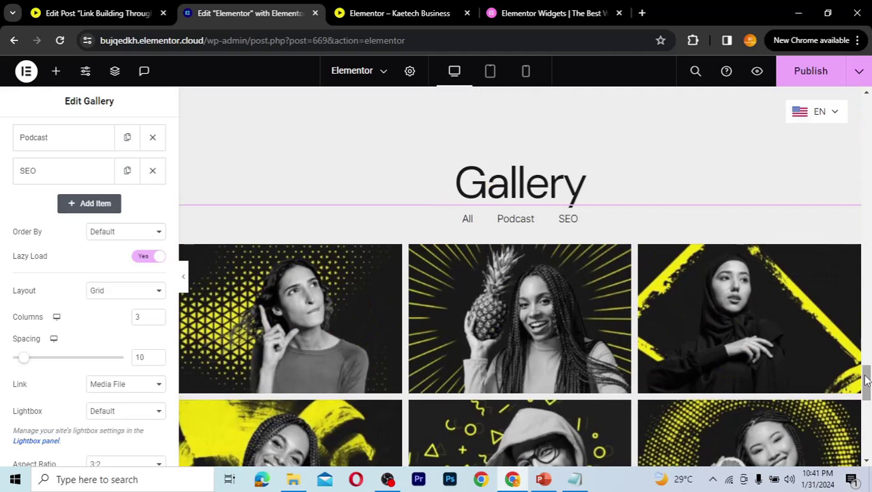
{"action": "left_click", "coordinate": [519, 219]}
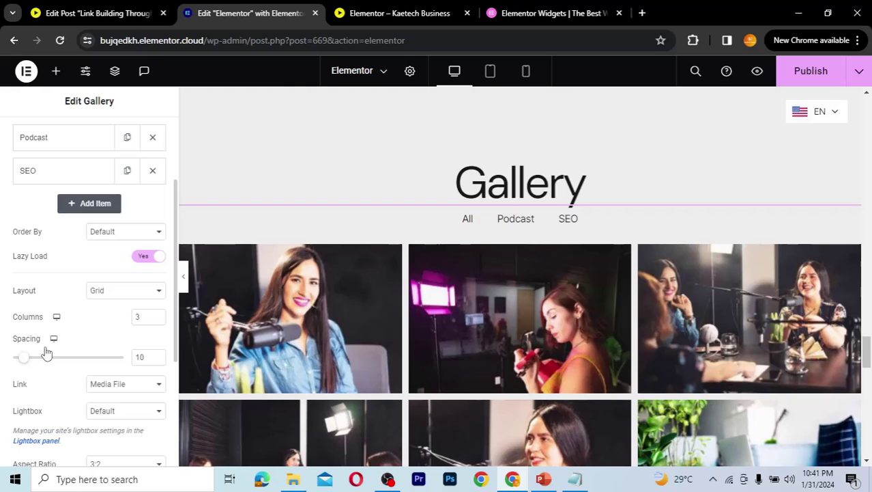
Change the gallery Spacing value from 10 to 20 and check the wider gaps
{"action": "left_click_drag", "start_coordinate": [141, 358], "coordinate": [125, 360]}
{"action": "type", "text": "2"}
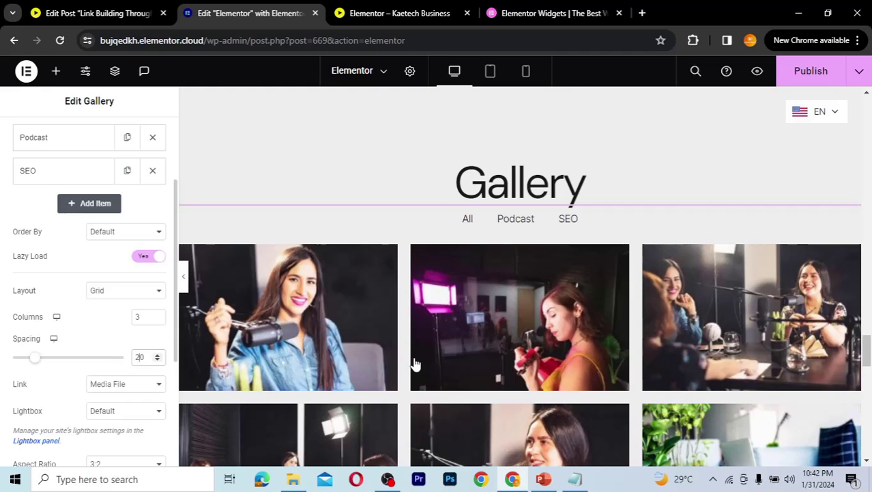
{"action": "scroll", "coordinate": [415, 364], "scroll_direction": "down", "scroll_amount": 2}
{"action": "scroll", "coordinate": [415, 364], "scroll_direction": "down", "scroll_amount": 1}
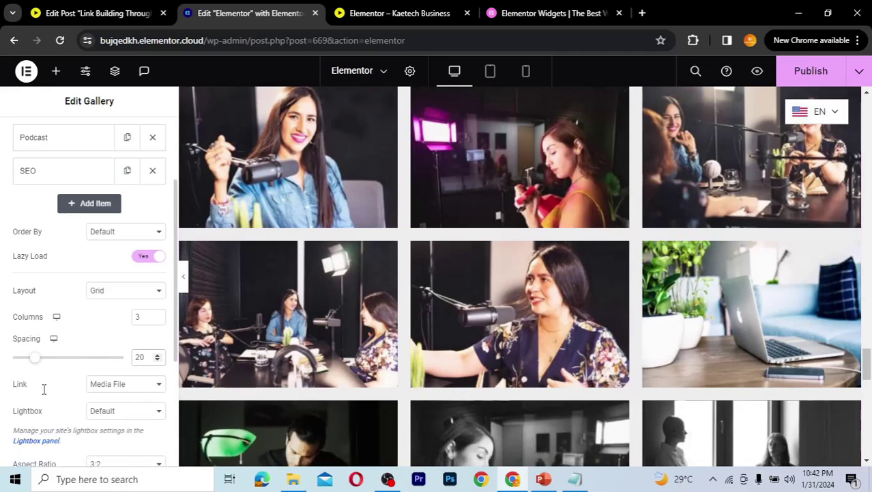
{"action": "scroll", "coordinate": [43, 384], "scroll_direction": "down", "scroll_amount": 1}
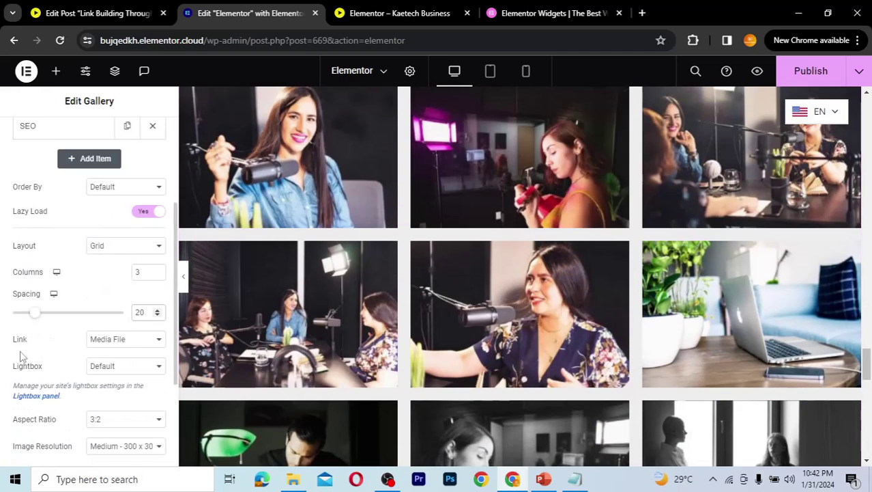
Keep the gallery image Link at None and bring up the Aspect Ratio list
{"action": "left_click", "coordinate": [135, 344]}
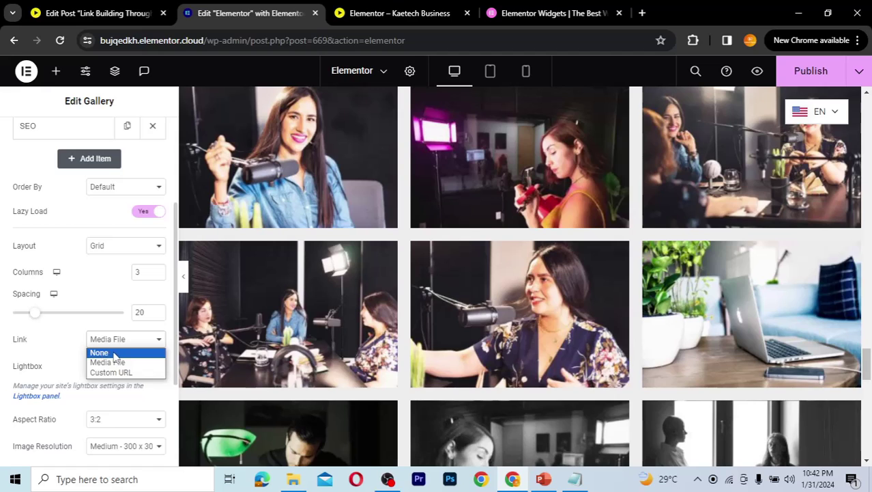
{"action": "left_click", "coordinate": [113, 352]}
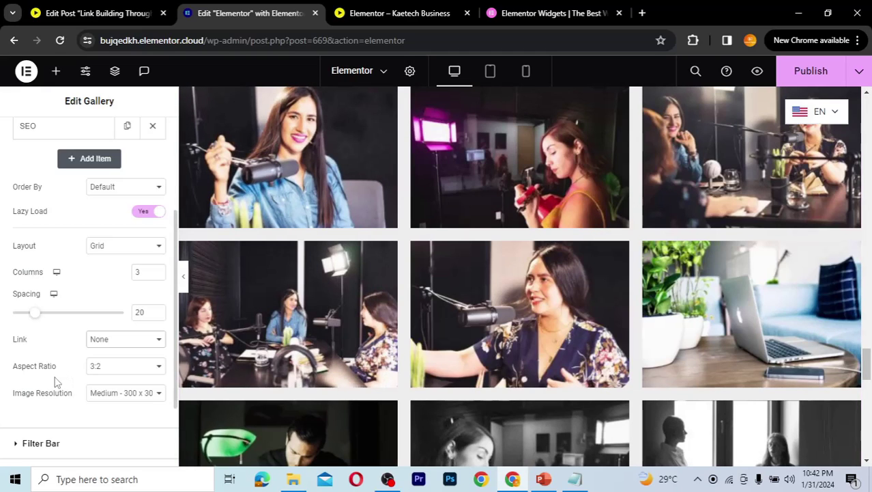
{"action": "left_click", "coordinate": [117, 342]}
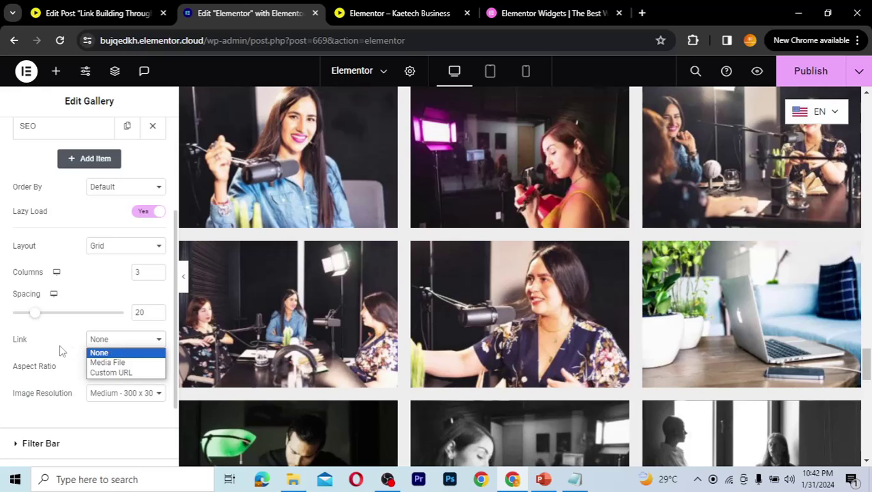
{"action": "left_click", "coordinate": [116, 355]}
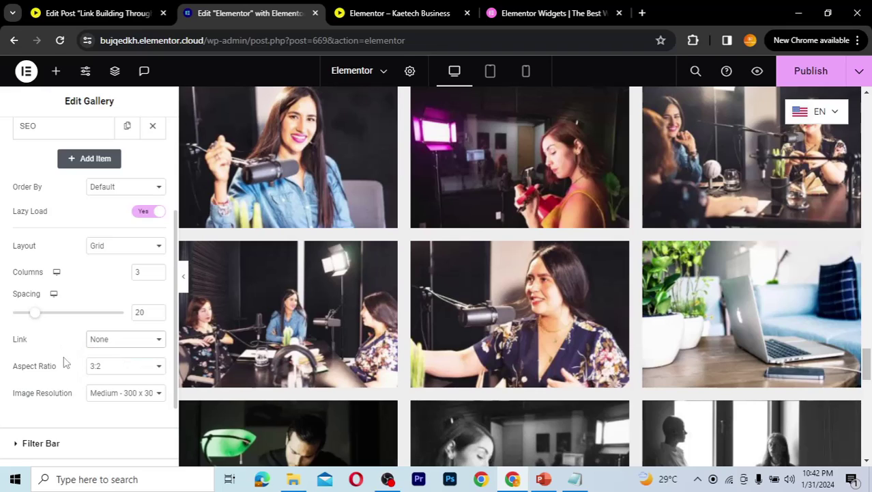
{"action": "left_click", "coordinate": [136, 368]}
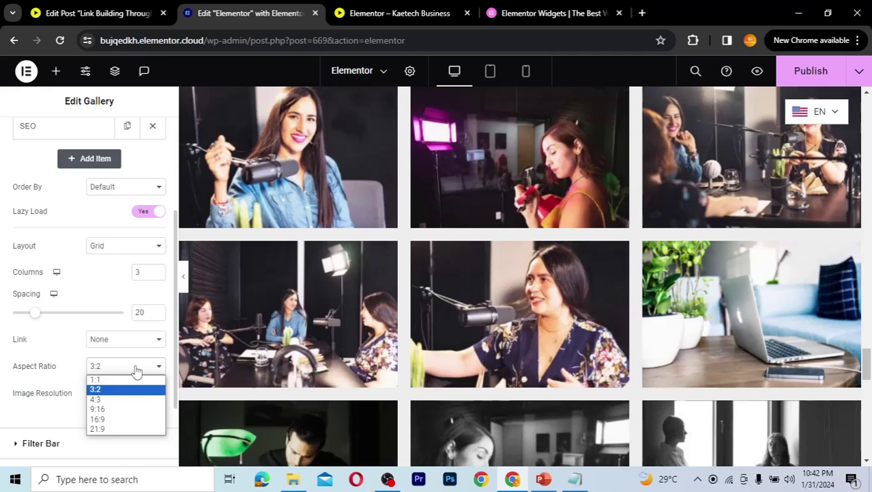
Try a square 1:1 aspect ratio on the gallery images and preview it
{"action": "left_click", "coordinate": [127, 387]}
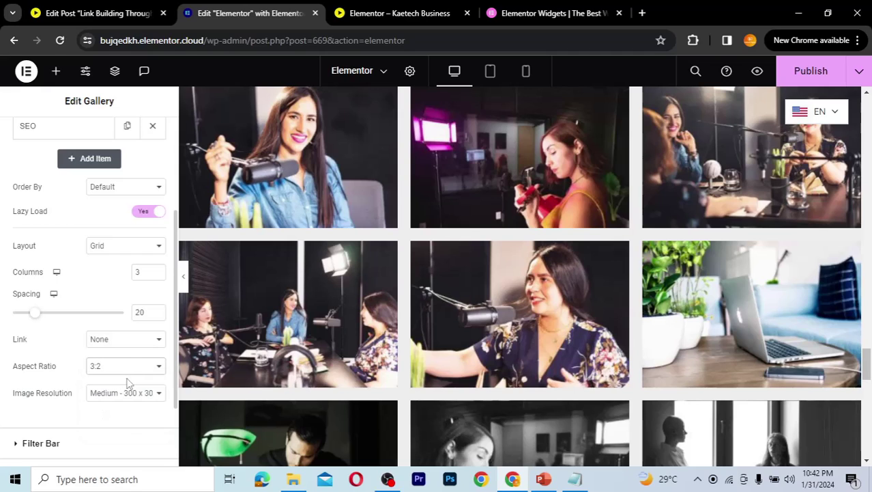
{"action": "key", "text": "Up"}
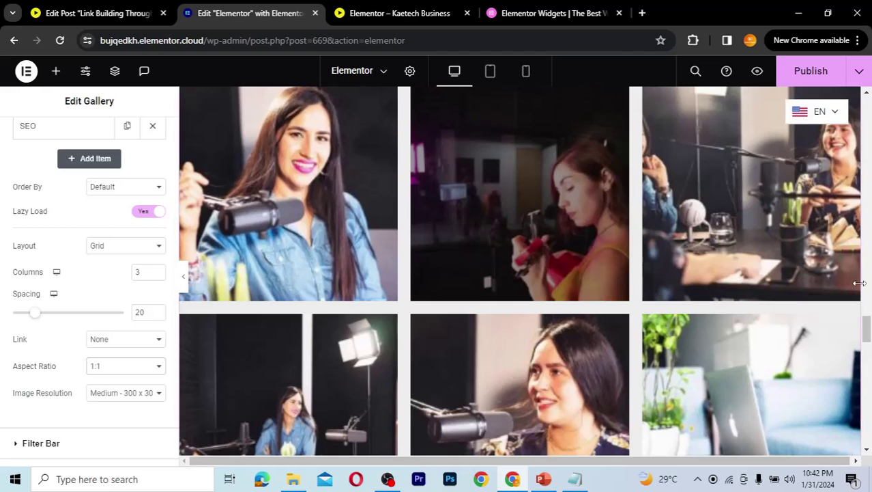
{"action": "scroll", "coordinate": [870, 329], "scroll_direction": "up", "scroll_amount": 5}
{"action": "scroll", "coordinate": [870, 403], "scroll_direction": "down", "scroll_amount": 5}
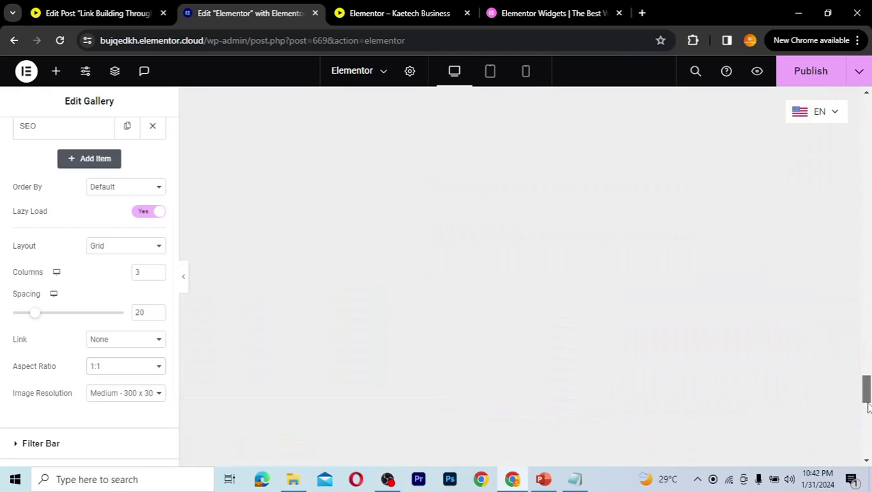
{"action": "scroll", "coordinate": [869, 405], "scroll_direction": "down", "scroll_amount": 2}
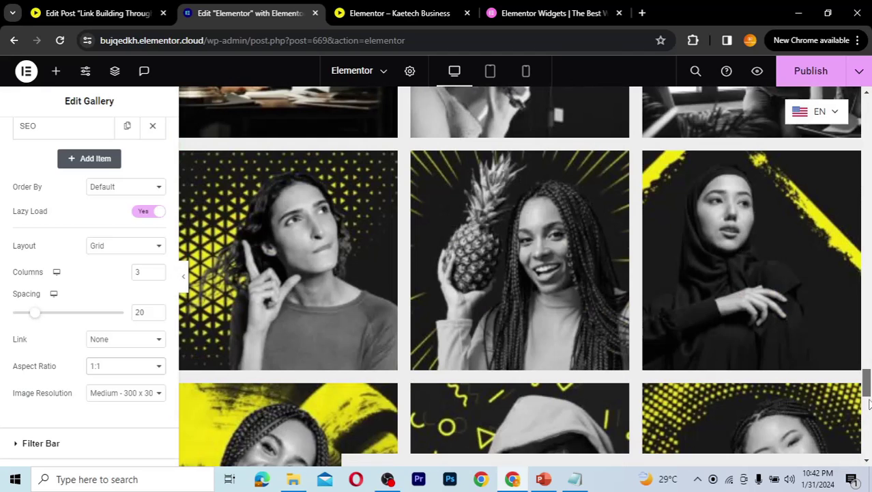
{"action": "scroll", "coordinate": [870, 404], "scroll_direction": "down", "scroll_amount": 1}
{"action": "scroll", "coordinate": [489, 371], "scroll_direction": "up", "scroll_amount": 5}
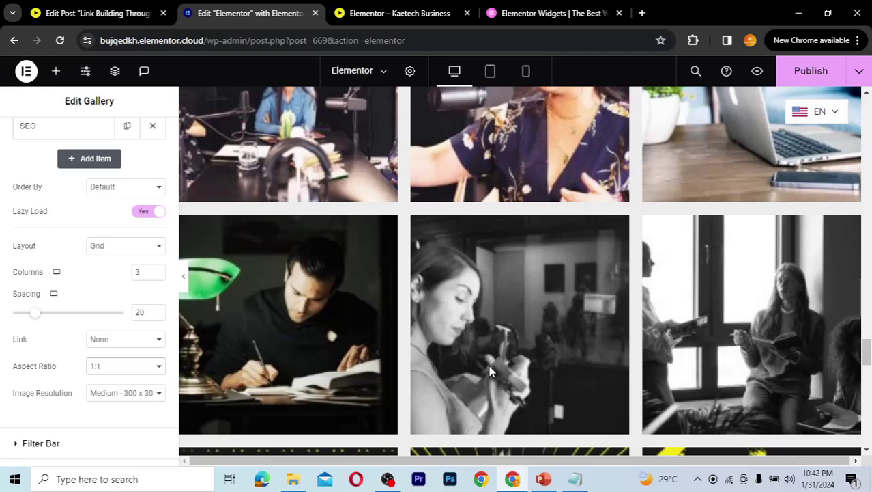
Restore the 3:2 aspect ratio and expand the Filter Bar settings
{"action": "left_click", "coordinate": [103, 367]}
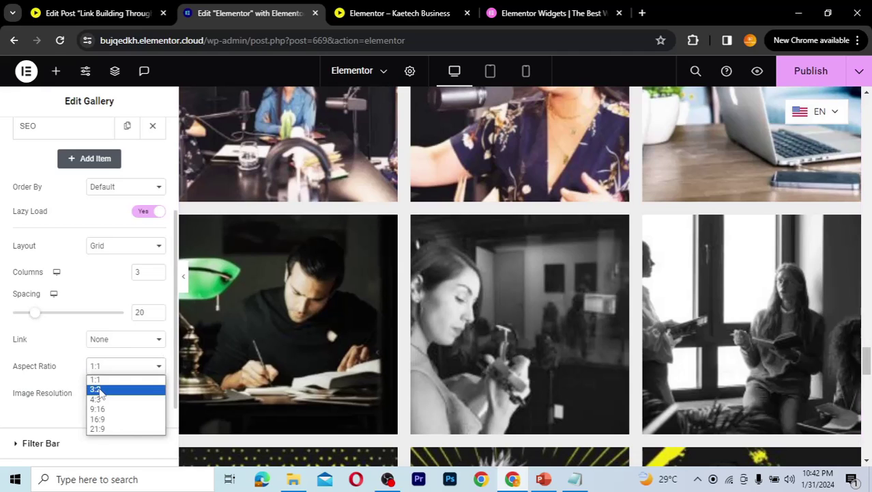
{"action": "left_click", "coordinate": [96, 389]}
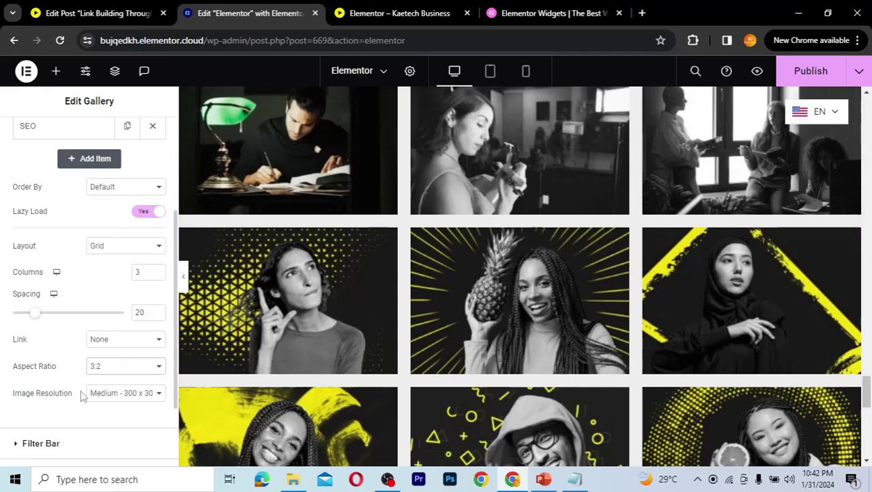
{"action": "scroll", "coordinate": [80, 396], "scroll_direction": "down", "scroll_amount": 2}
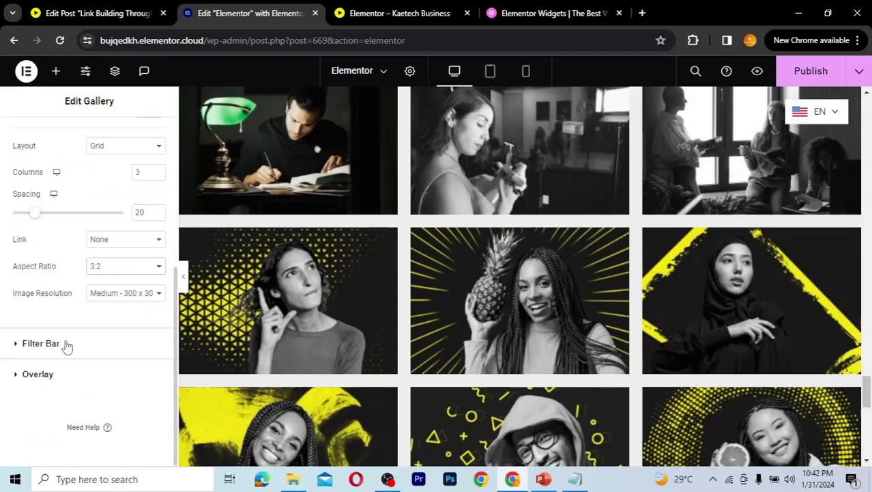
{"action": "scroll", "coordinate": [408, 284], "scroll_direction": "up", "scroll_amount": 8}
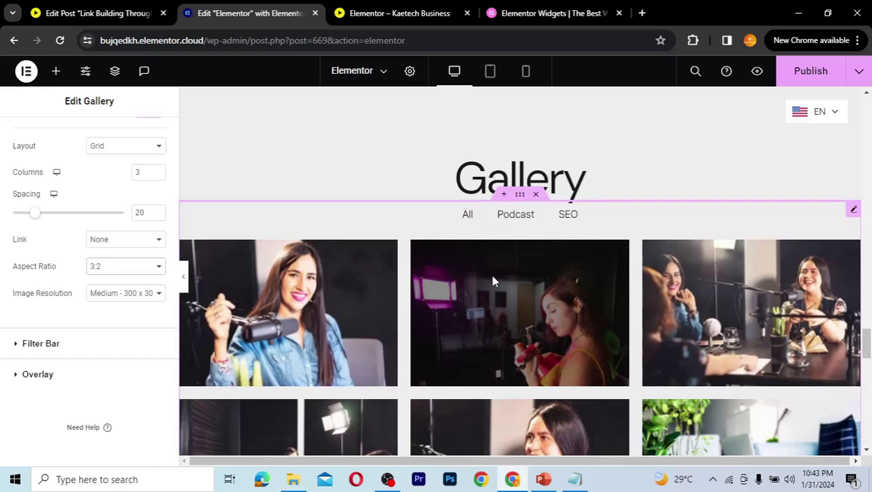
{"action": "left_click", "coordinate": [78, 345]}
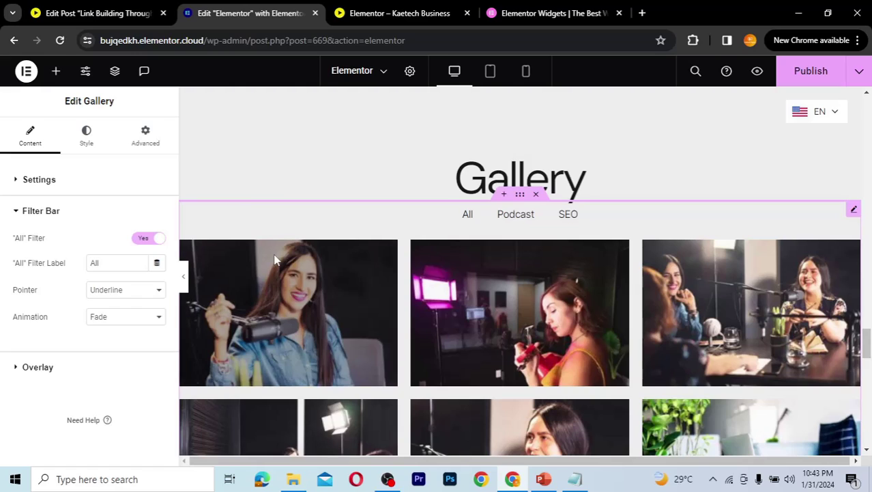
Keep the filter bar's Underline pointer and Fade animation, and expand the Overlay settings
{"action": "left_click", "coordinate": [123, 291]}
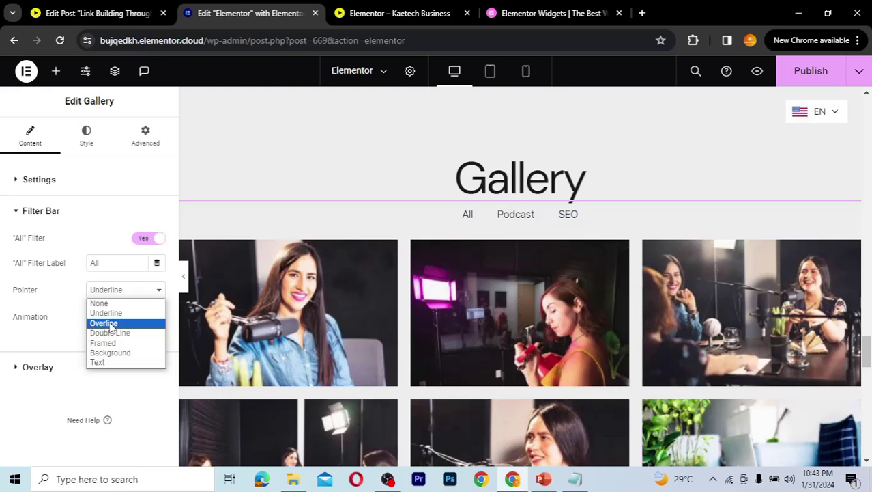
{"action": "left_click", "coordinate": [36, 325]}
{"action": "left_click", "coordinate": [128, 320]}
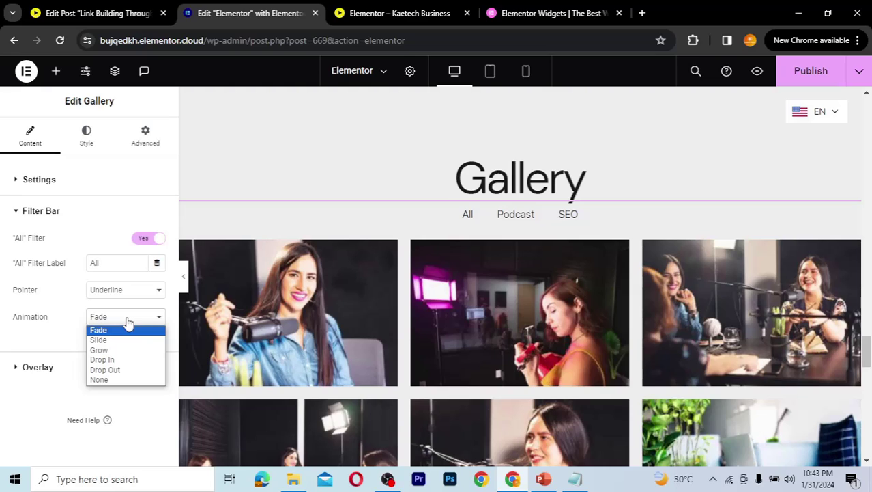
{"action": "left_click", "coordinate": [127, 321]}
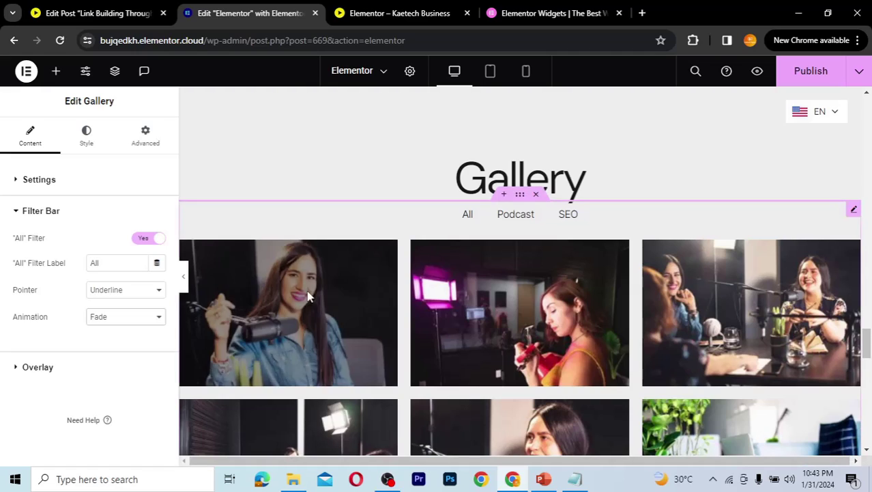
{"action": "left_click", "coordinate": [84, 366]}
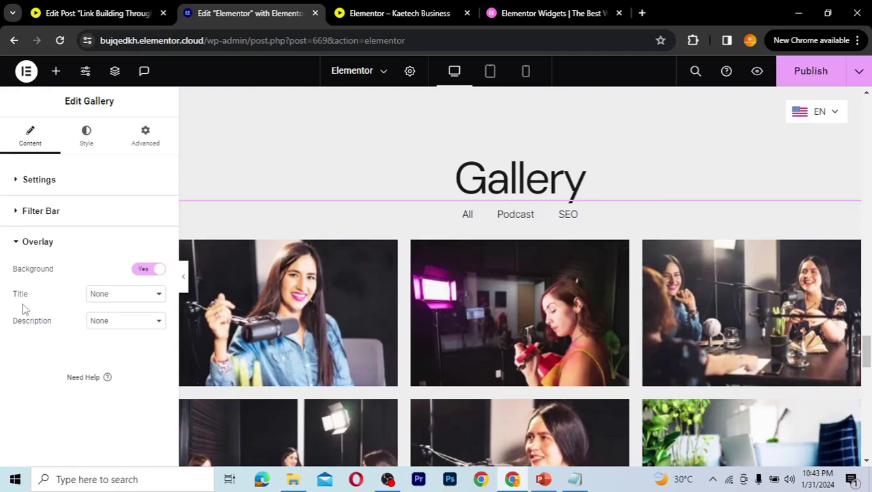
Set the overlay Title to show each image's title as a trial
{"action": "left_click", "coordinate": [122, 294]}
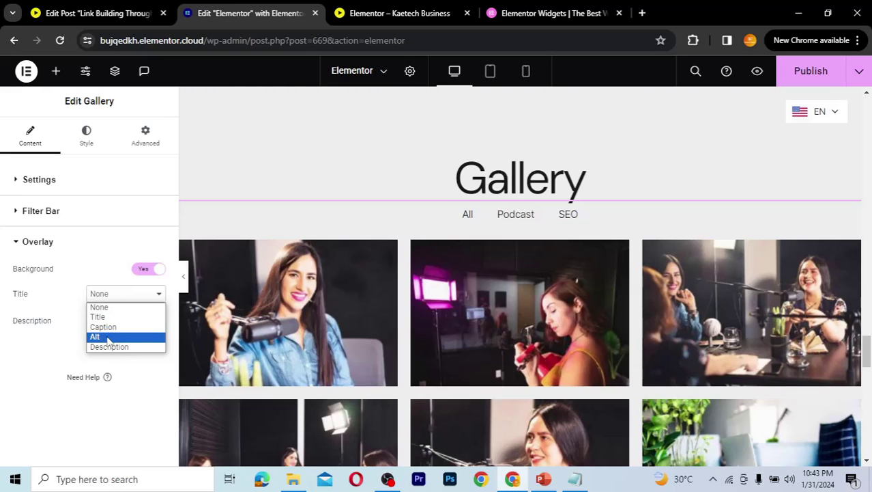
{"action": "left_click", "coordinate": [58, 305]}
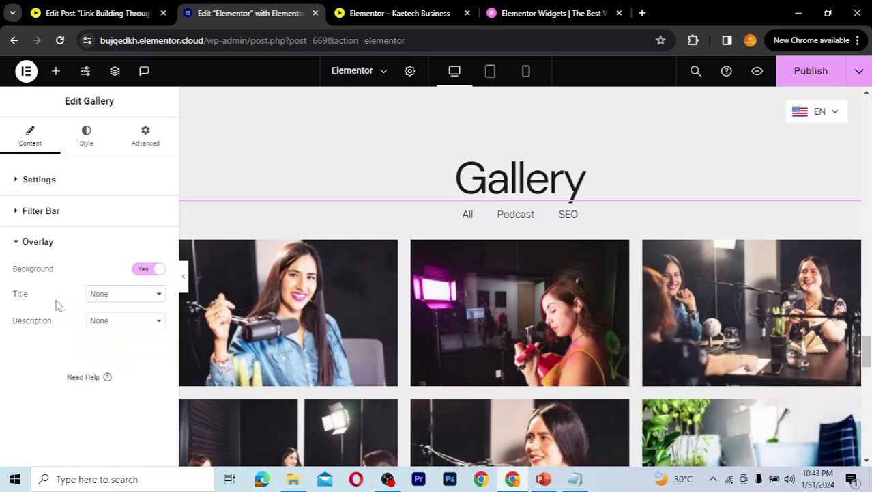
{"action": "left_click", "coordinate": [111, 325]}
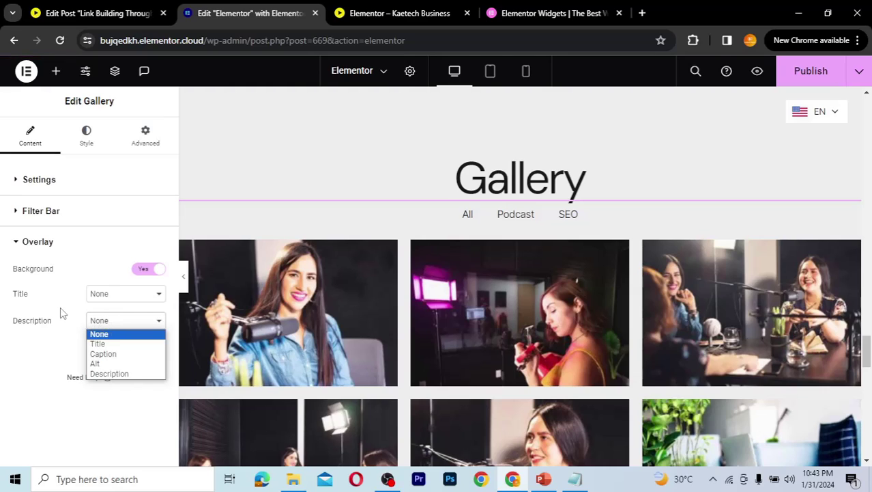
{"action": "left_click", "coordinate": [61, 312]}
{"action": "left_click", "coordinate": [111, 294]}
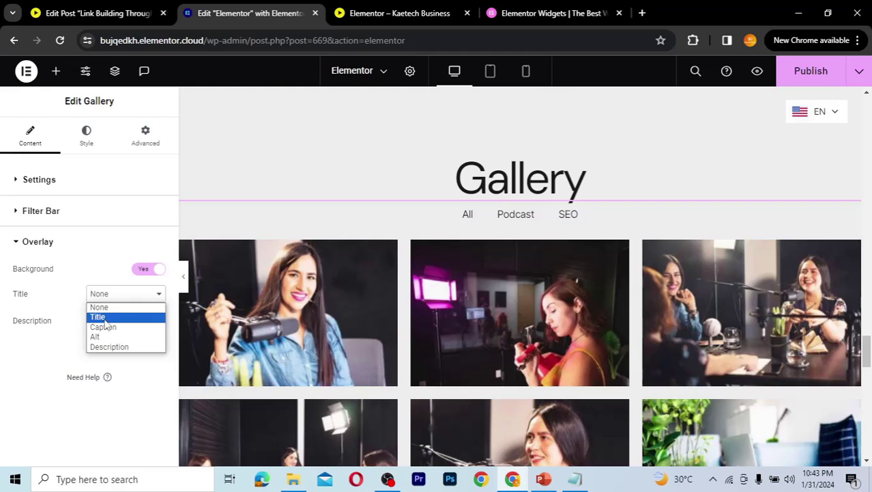
{"action": "left_click", "coordinate": [98, 317]}
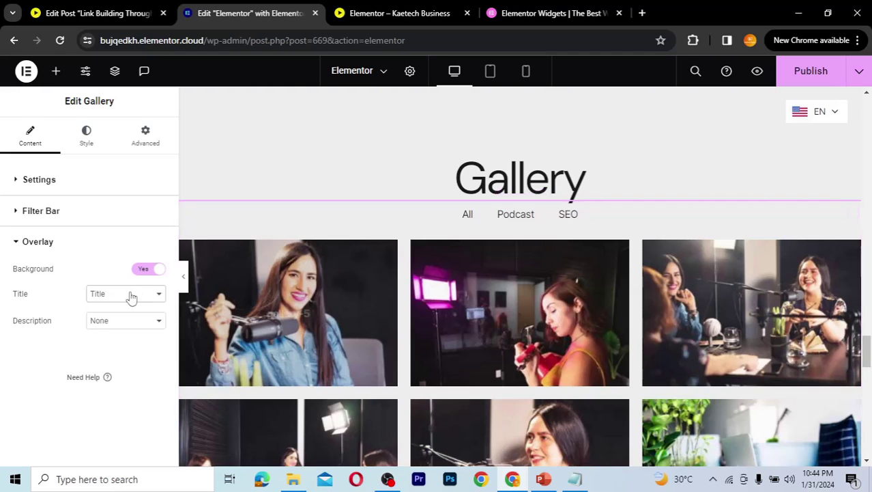
Return the overlay Title to None, leaving Description at None
{"action": "left_click", "coordinate": [128, 294]}
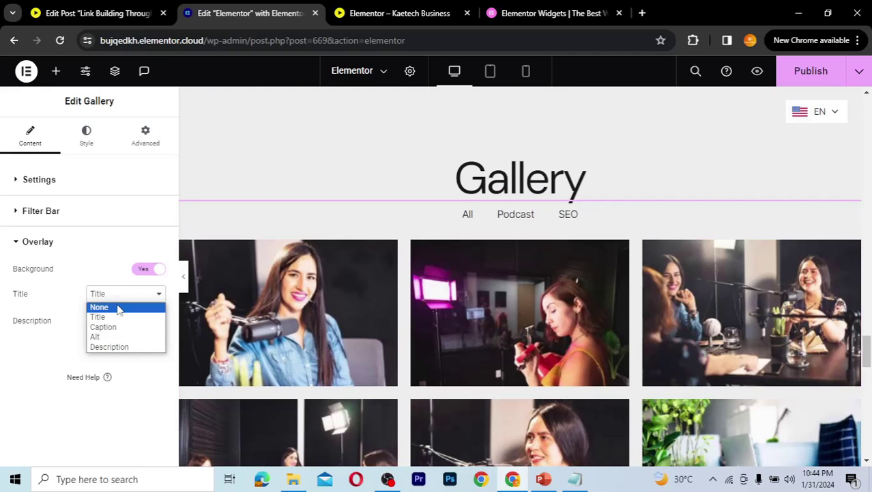
{"action": "left_click", "coordinate": [119, 308]}
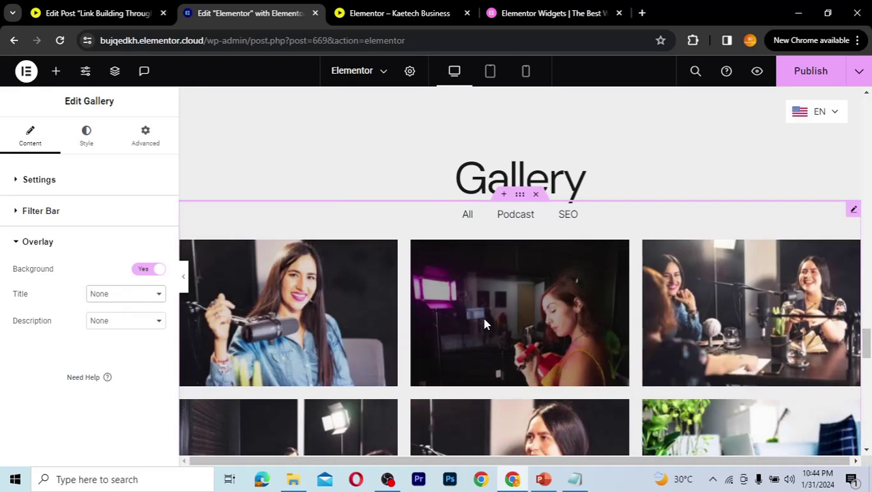
{"action": "scroll", "coordinate": [484, 318], "scroll_direction": "down", "scroll_amount": 5}
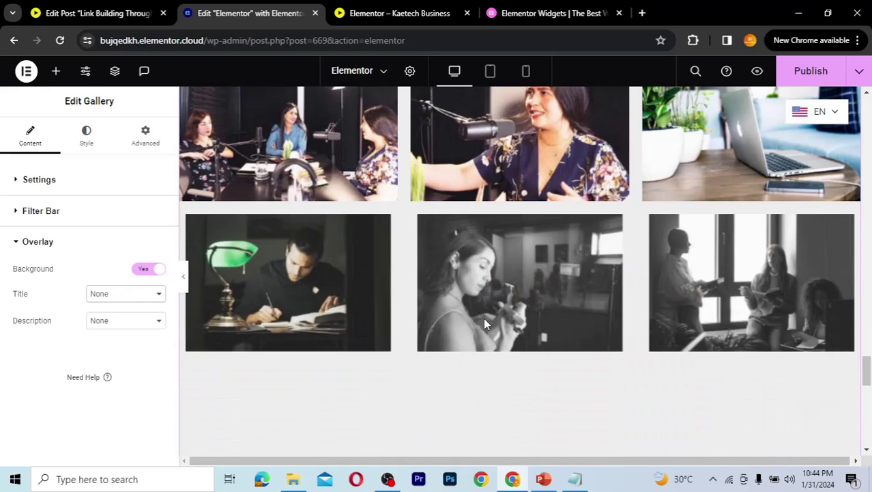
{"action": "scroll", "coordinate": [483, 317], "scroll_direction": "up", "scroll_amount": 2}
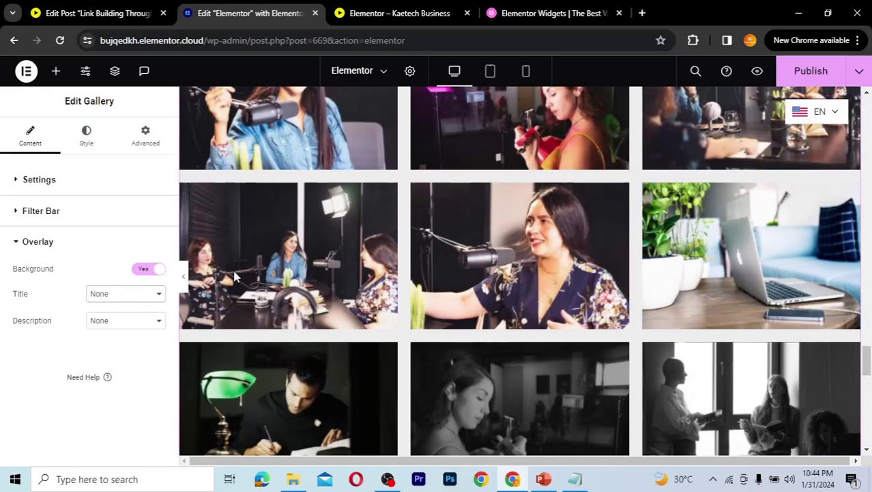
Switch to the gallery's Style settings and expand the Overlay section
{"action": "left_click", "coordinate": [87, 137]}
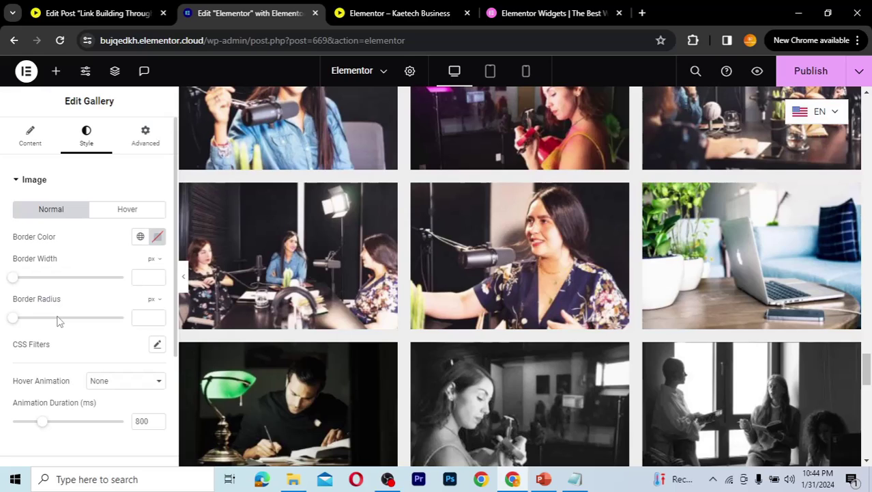
{"action": "scroll", "coordinate": [77, 348], "scroll_direction": "down", "scroll_amount": 1}
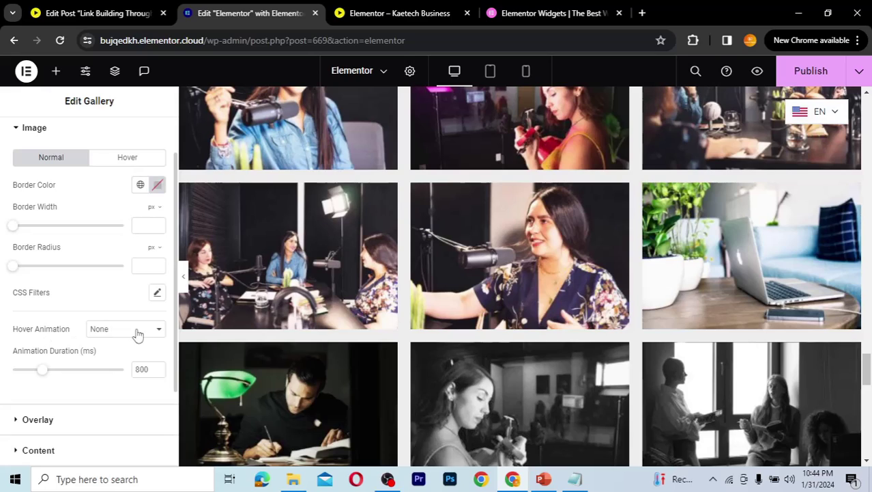
{"action": "scroll", "coordinate": [97, 393], "scroll_direction": "down", "scroll_amount": 2}
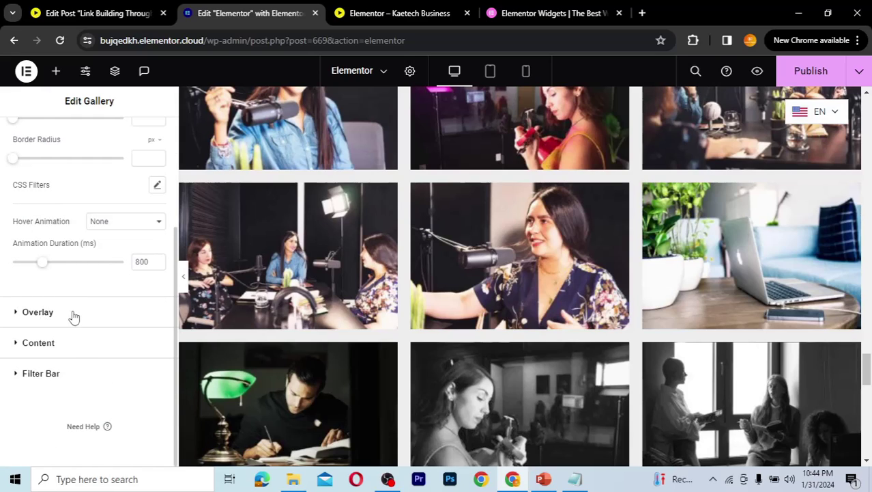
{"action": "left_click", "coordinate": [74, 312]}
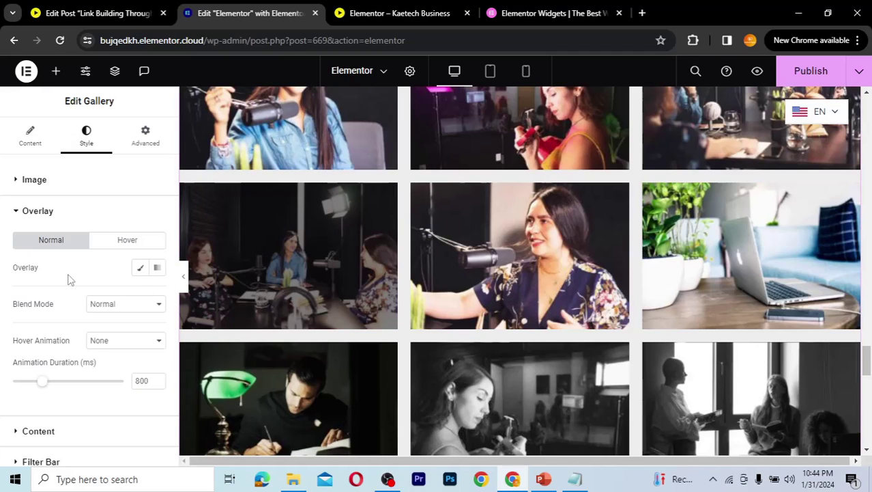
Try a Theme Accent yellow normal overlay, then clear its colour and move to Hover
{"action": "left_click", "coordinate": [140, 267]}
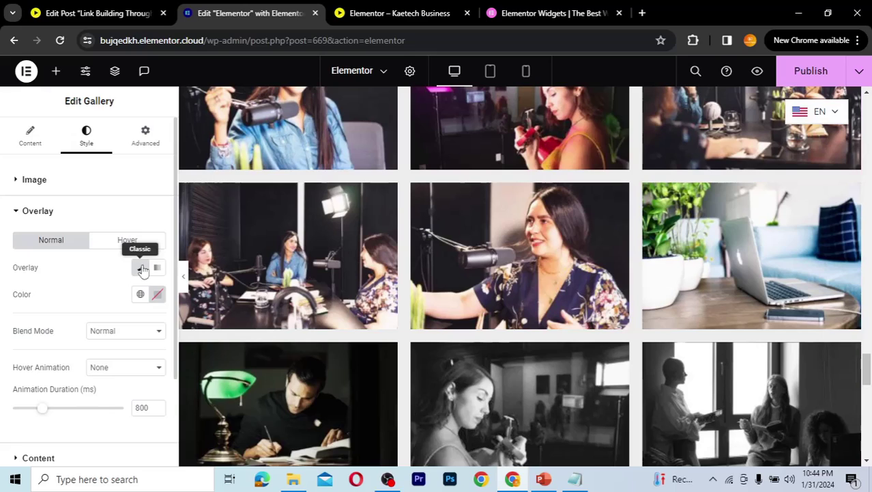
{"action": "left_click", "coordinate": [140, 294]}
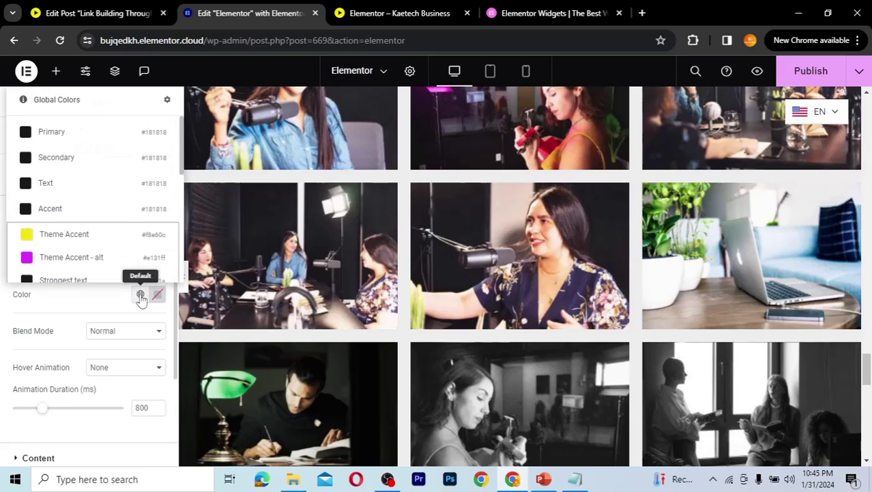
{"action": "left_click", "coordinate": [62, 236]}
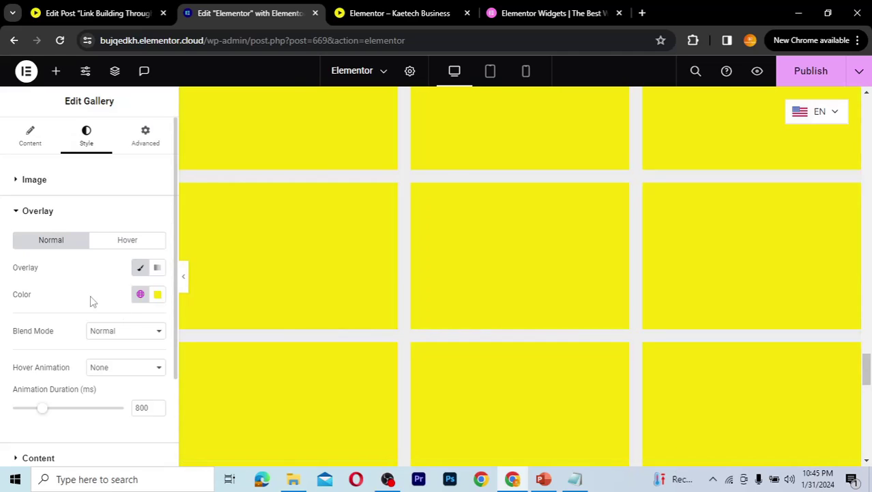
{"action": "left_click", "coordinate": [156, 298]}
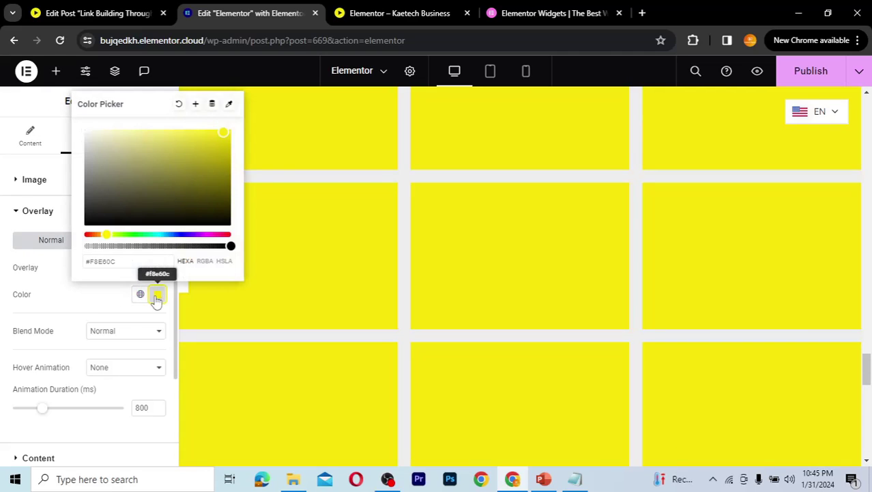
{"action": "left_click", "coordinate": [178, 106]}
{"action": "left_click", "coordinate": [114, 245]}
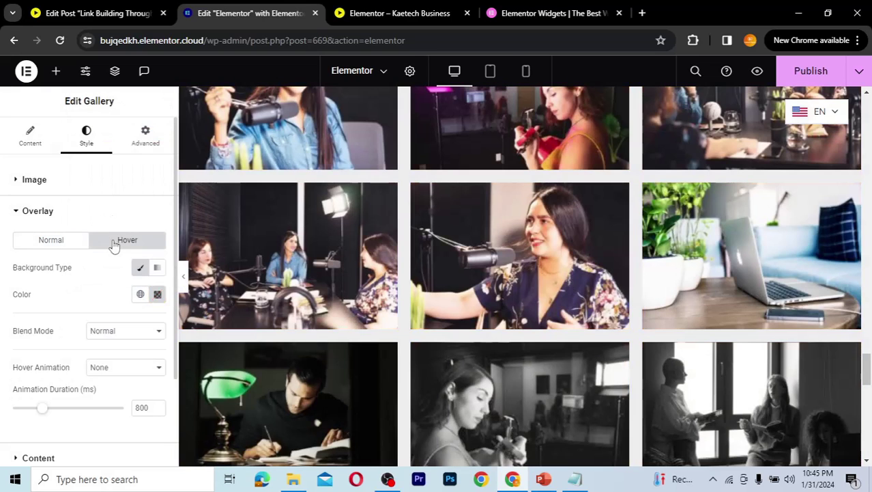
Set the hover overlay colour to semi-transparent Theme Accent yellow
{"action": "left_click", "coordinate": [141, 296]}
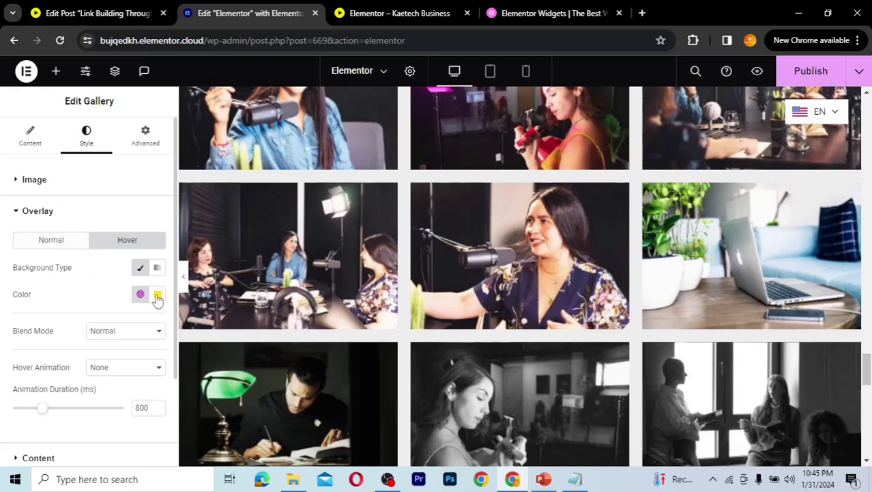
{"action": "left_click", "coordinate": [157, 296]}
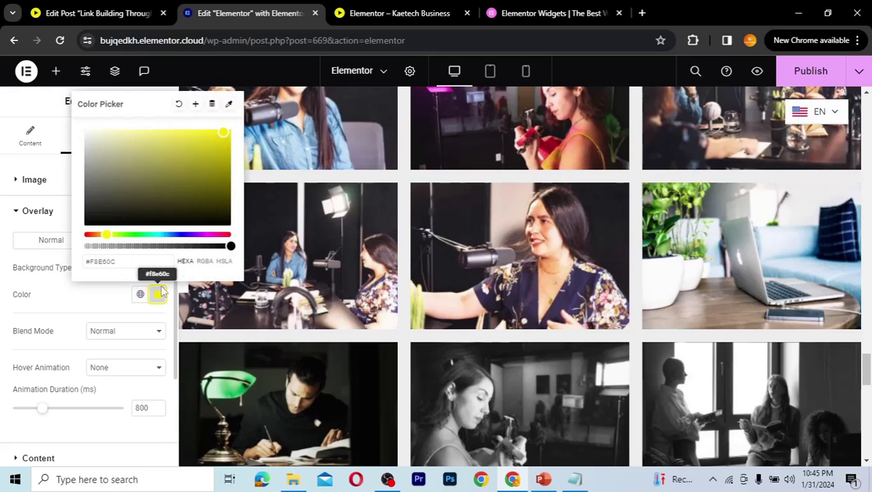
{"action": "left_click_drag", "start_coordinate": [169, 247], "coordinate": [146, 247]}
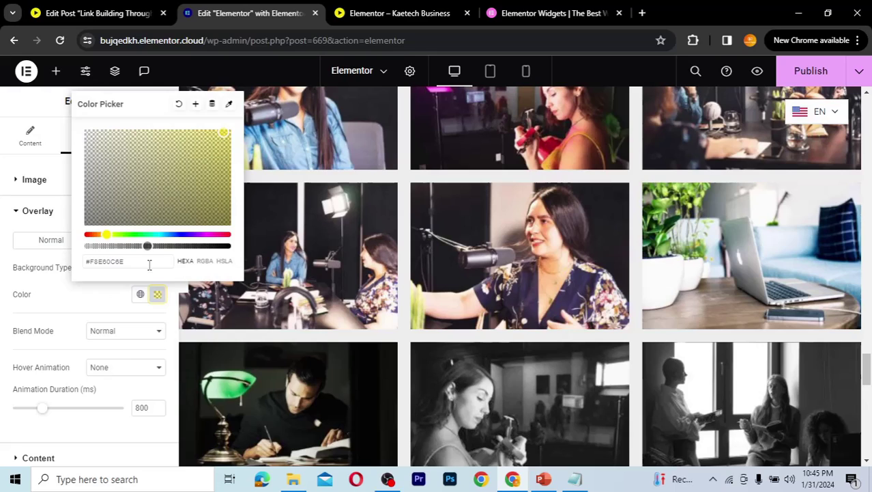
{"action": "left_click", "coordinate": [104, 302]}
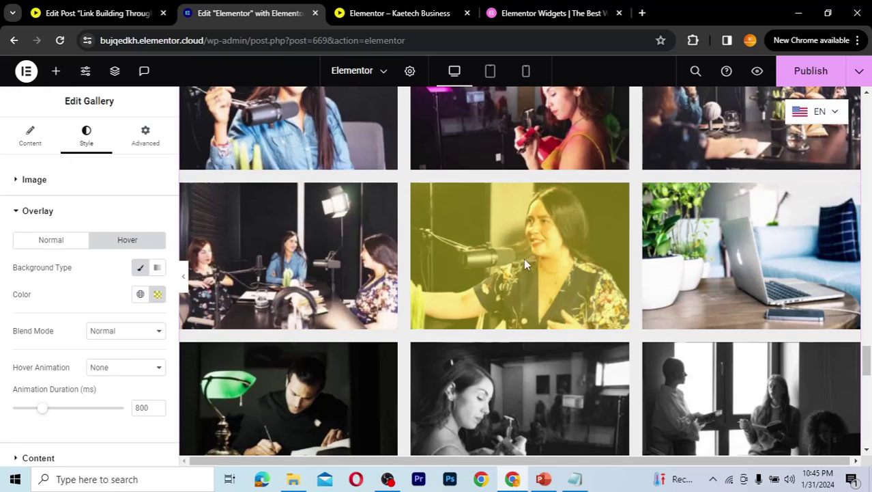
Keep the overlay Blend Mode at Normal and Hover Animation at None
{"action": "scroll", "coordinate": [103, 302], "scroll_direction": "down", "scroll_amount": 1}
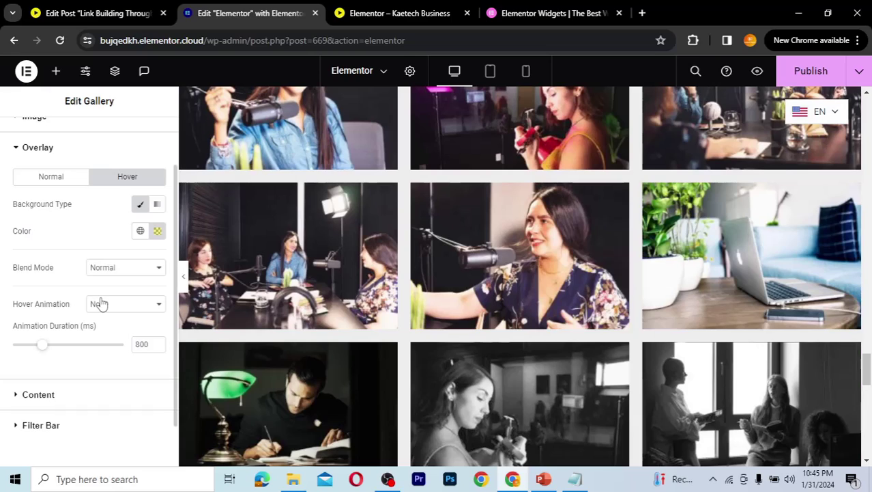
{"action": "left_click", "coordinate": [135, 271]}
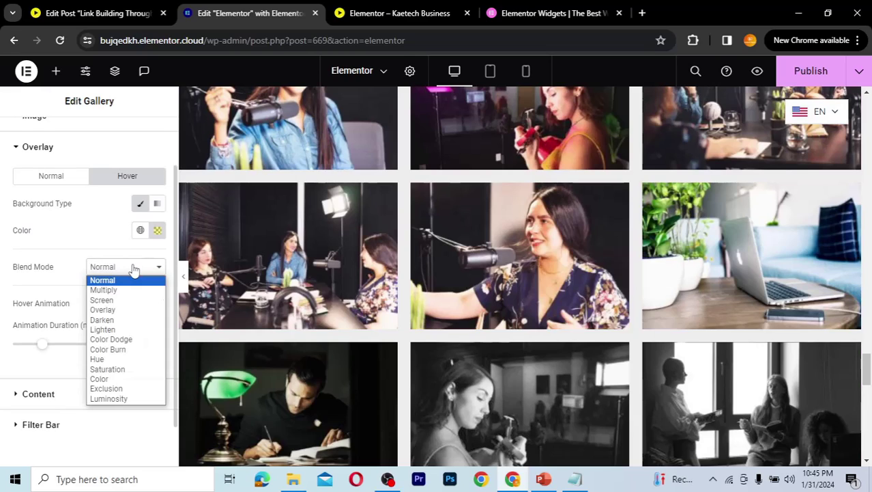
{"action": "left_click", "coordinate": [134, 271]}
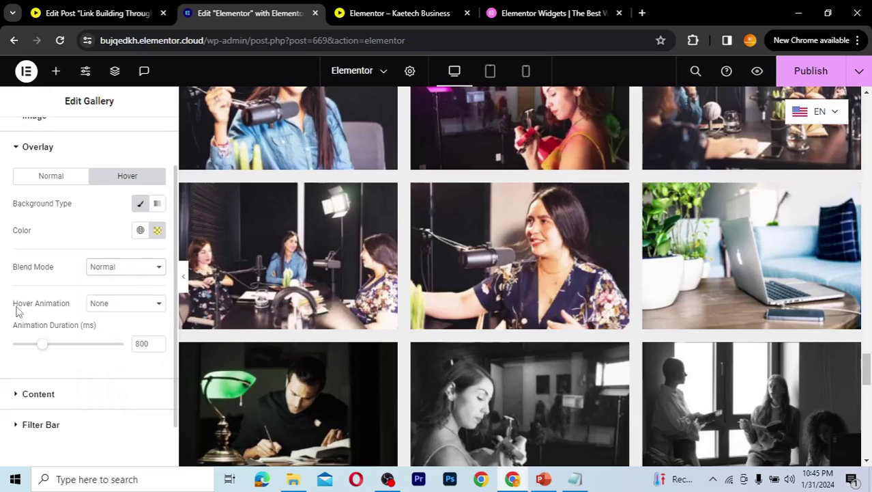
{"action": "left_click", "coordinate": [141, 310]}
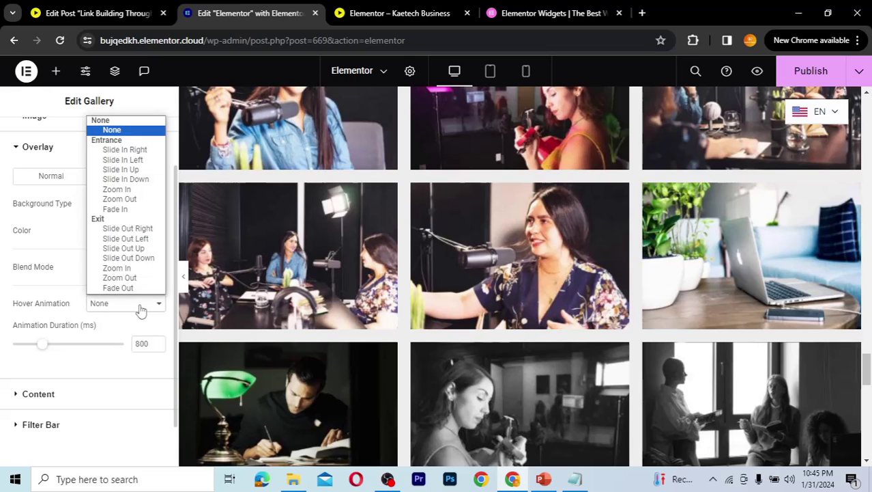
{"action": "left_click", "coordinate": [141, 309]}
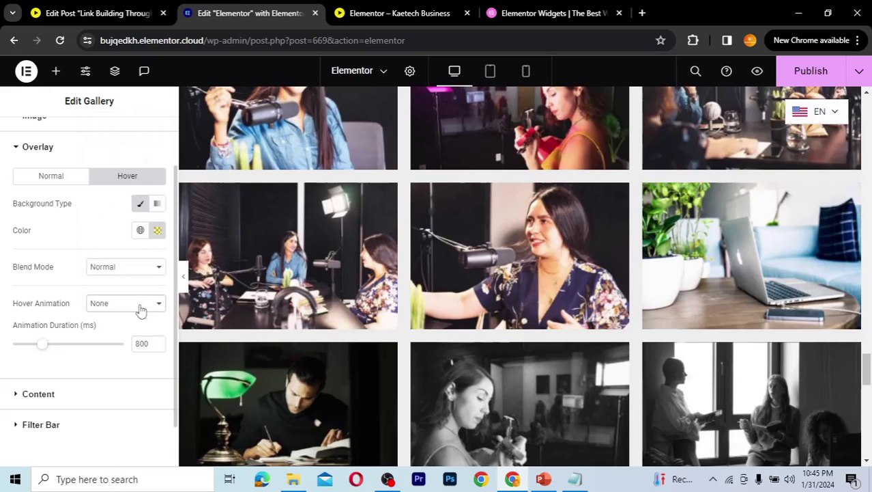
{"action": "left_click", "coordinate": [87, 396]}
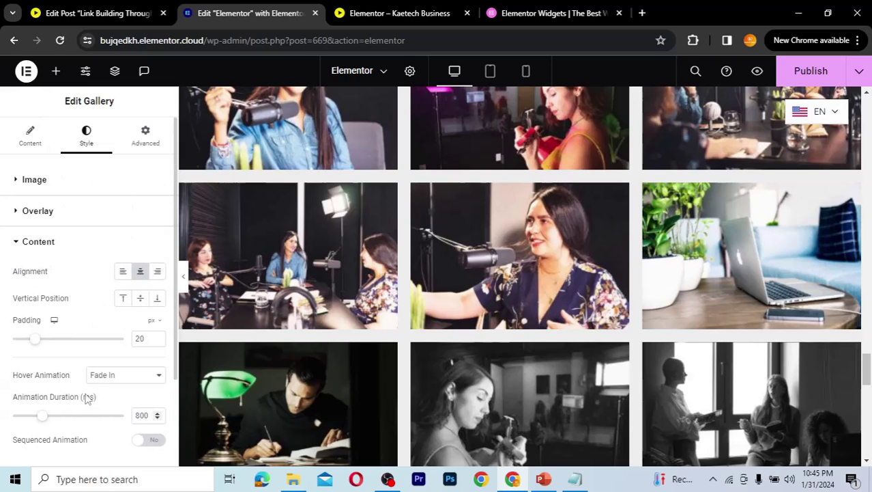
{"action": "scroll", "coordinate": [106, 288], "scroll_direction": "down", "scroll_amount": 2}
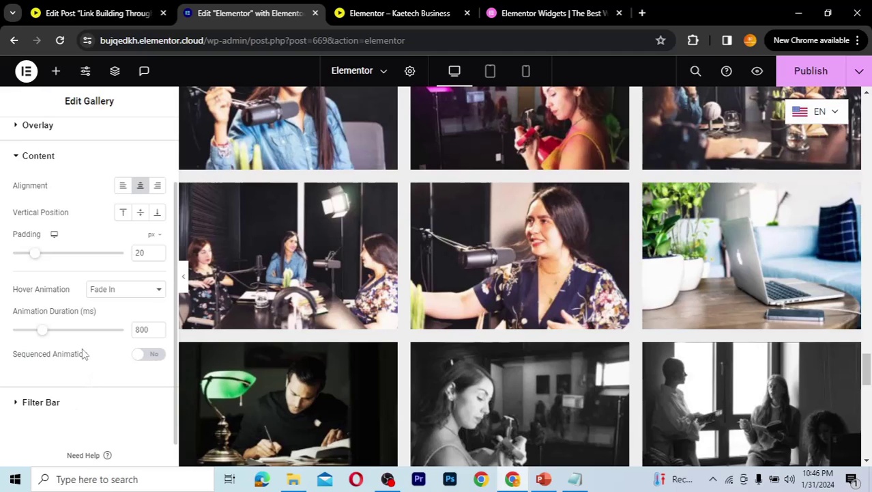
{"action": "scroll", "coordinate": [85, 341], "scroll_direction": "up", "scroll_amount": 2}
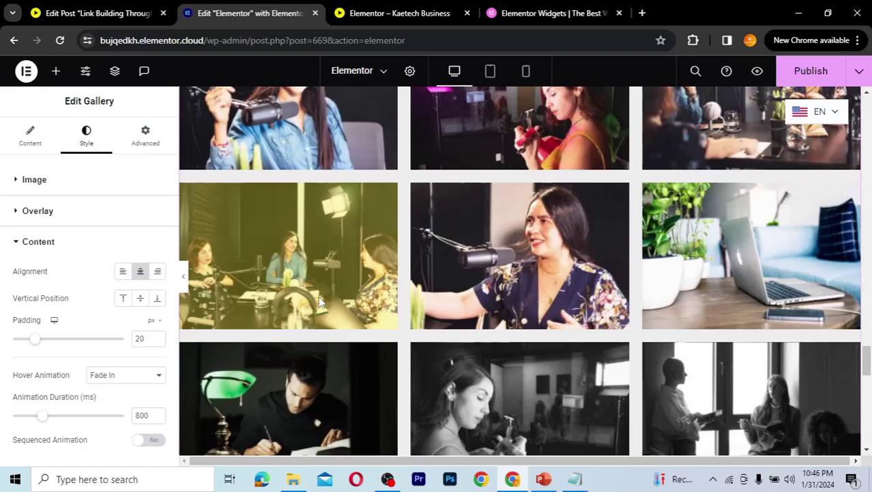
{"action": "scroll", "coordinate": [213, 211], "scroll_direction": "up", "scroll_amount": 3}
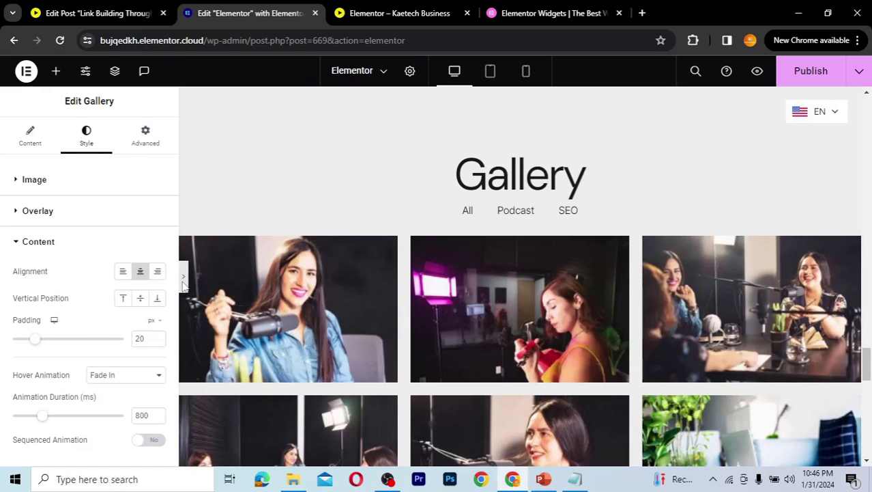
Preview the page, publish the gallery changes, and switch to the live Kaetech Business site tab
{"action": "key", "text": "ctrl+p"}
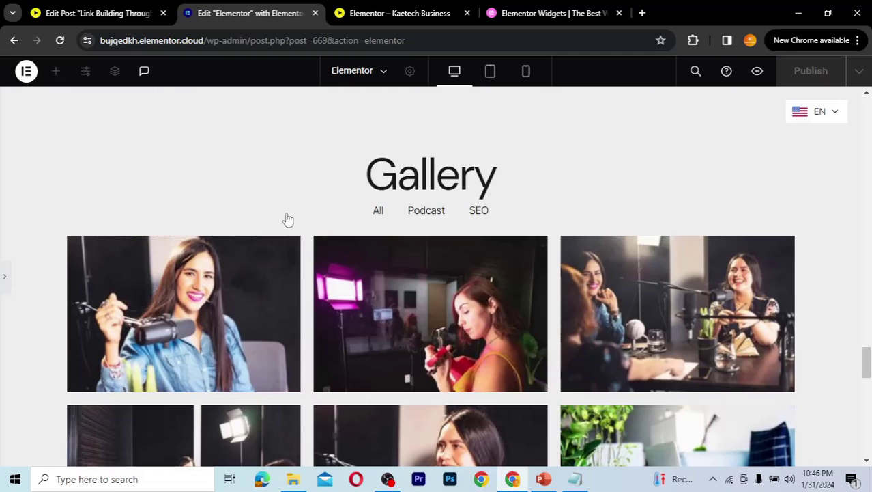
{"action": "left_click", "coordinate": [4, 279]}
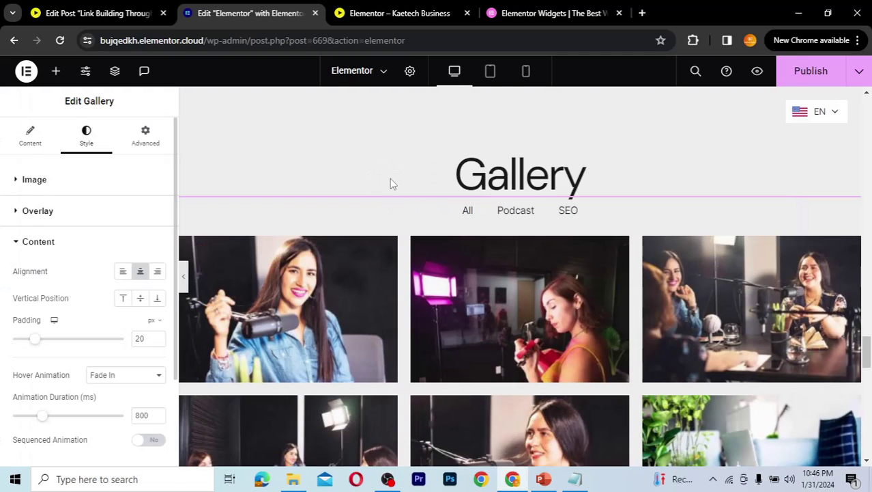
{"action": "left_click", "coordinate": [800, 78]}
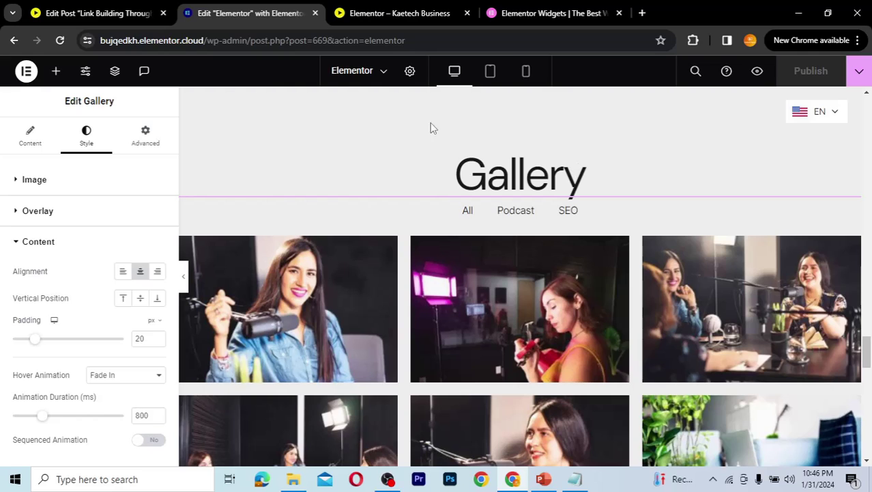
{"action": "left_click", "coordinate": [399, 14]}
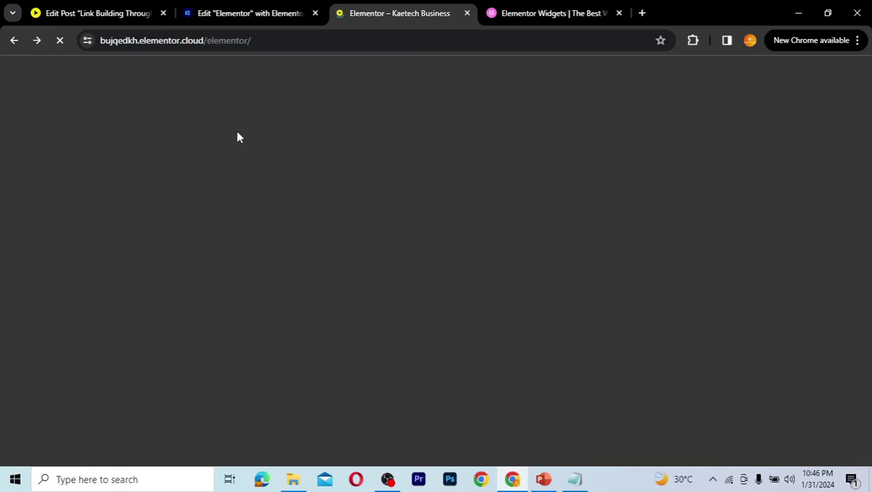
On the live page, switch the gallery filter to Podcast, then to SEO to show the yellow portraits
{"action": "scroll", "coordinate": [238, 137], "scroll_direction": "down", "scroll_amount": 8}
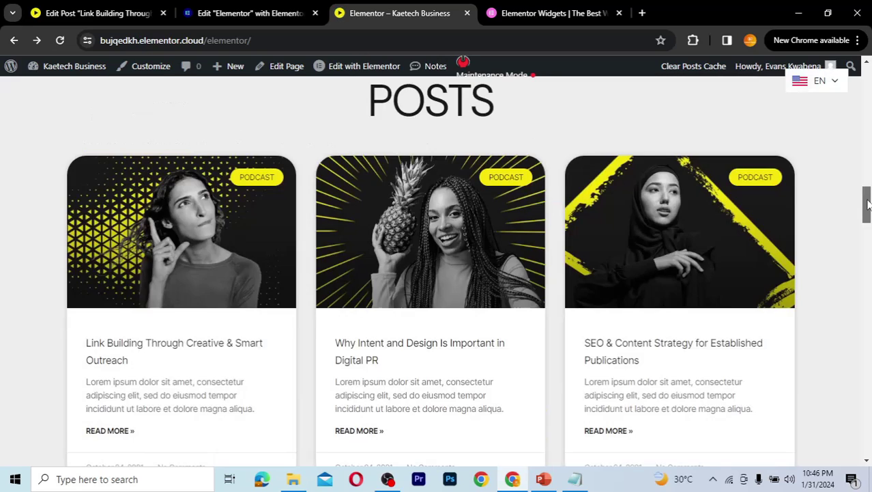
{"action": "left_click_drag", "start_coordinate": [865, 273], "coordinate": [860, 363]}
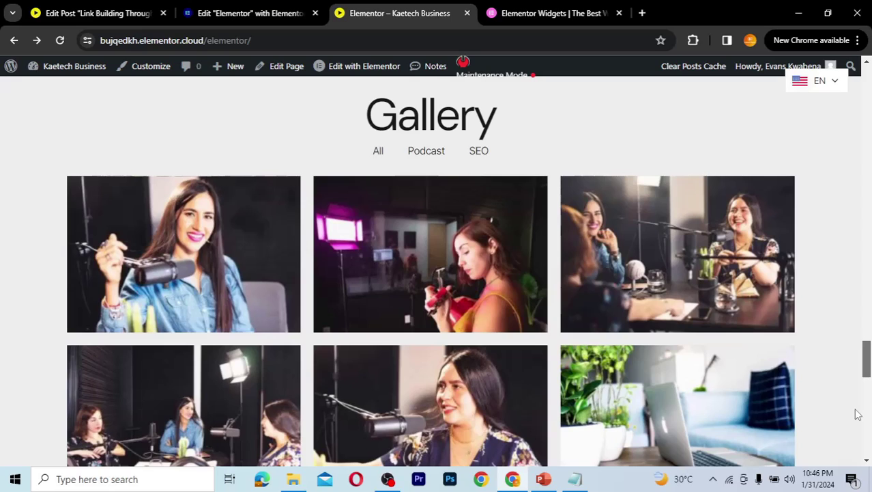
{"action": "scroll", "coordinate": [858, 413], "scroll_direction": "down", "scroll_amount": 5}
{"action": "left_click_drag", "start_coordinate": [858, 413], "coordinate": [858, 361]}
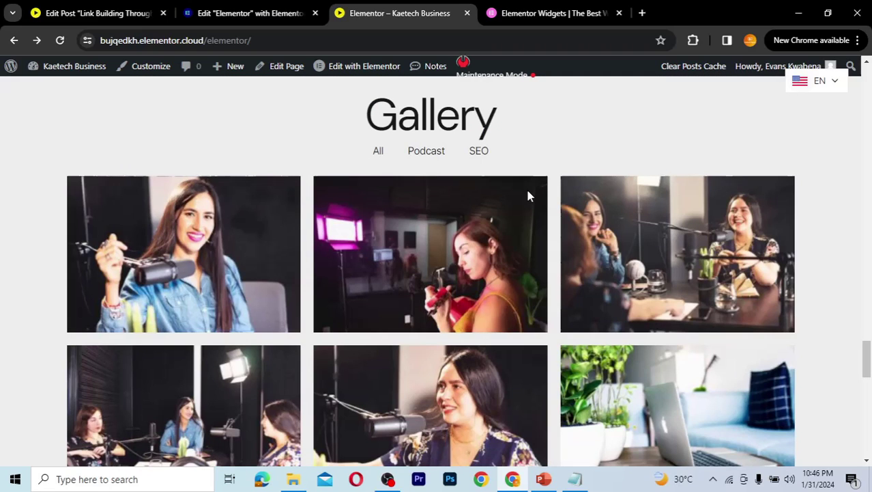
{"action": "left_click", "coordinate": [421, 151]}
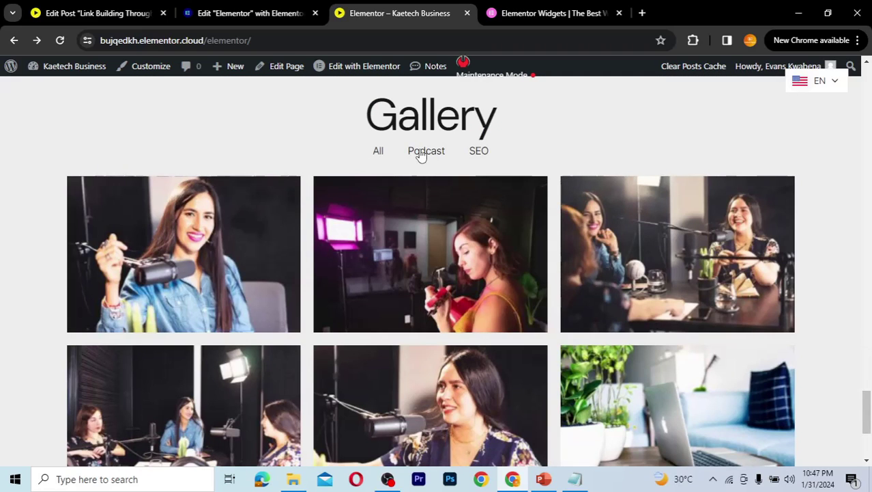
{"action": "left_click", "coordinate": [487, 154]}
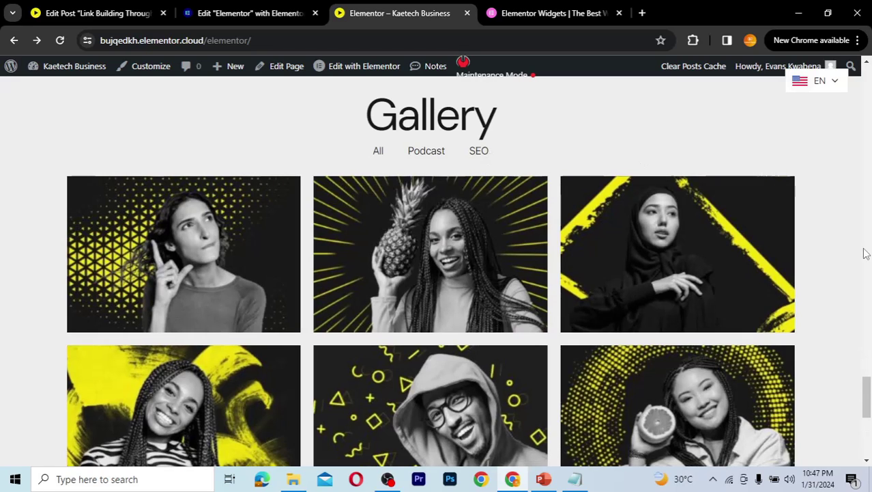
{"action": "mouse_move", "coordinate": [870, 389]}
{"action": "left_mouse_down"}
{"action": "mouse_move", "coordinate": [869, 444]}
{"action": "mouse_move", "coordinate": [867, 386]}
{"action": "left_mouse_up"}
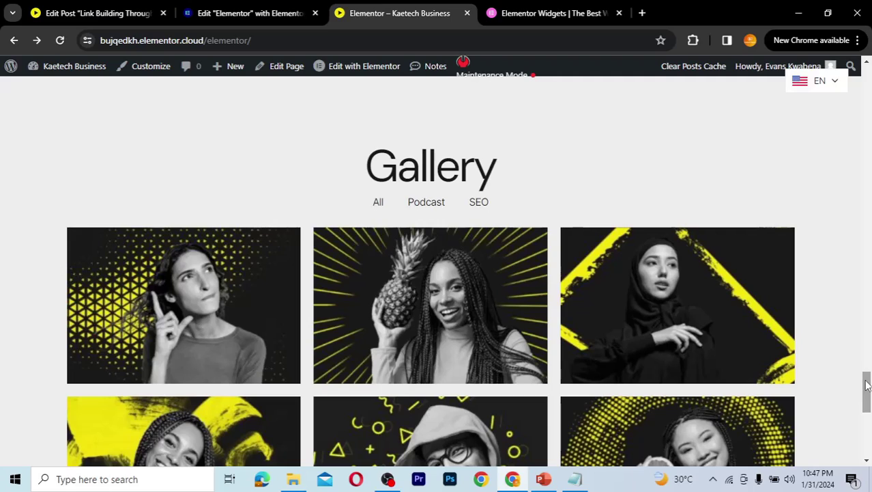